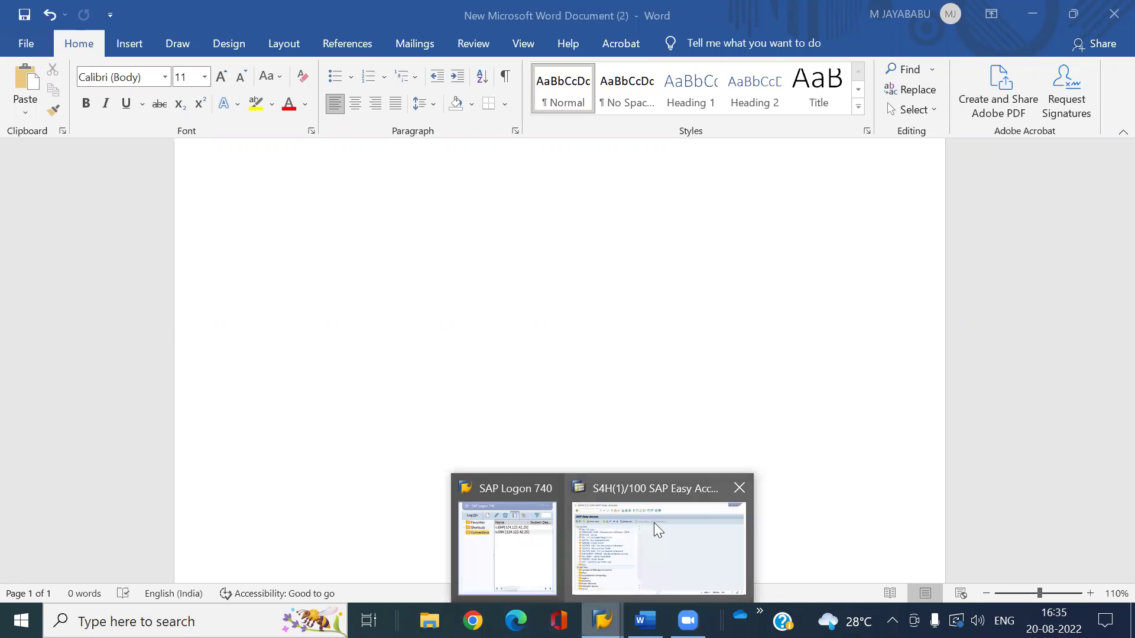
Step: Bring the S4H SAP Easy Access session forward from the taskbar thumbnail
{"action": "left_click", "coordinate": [656, 529]}
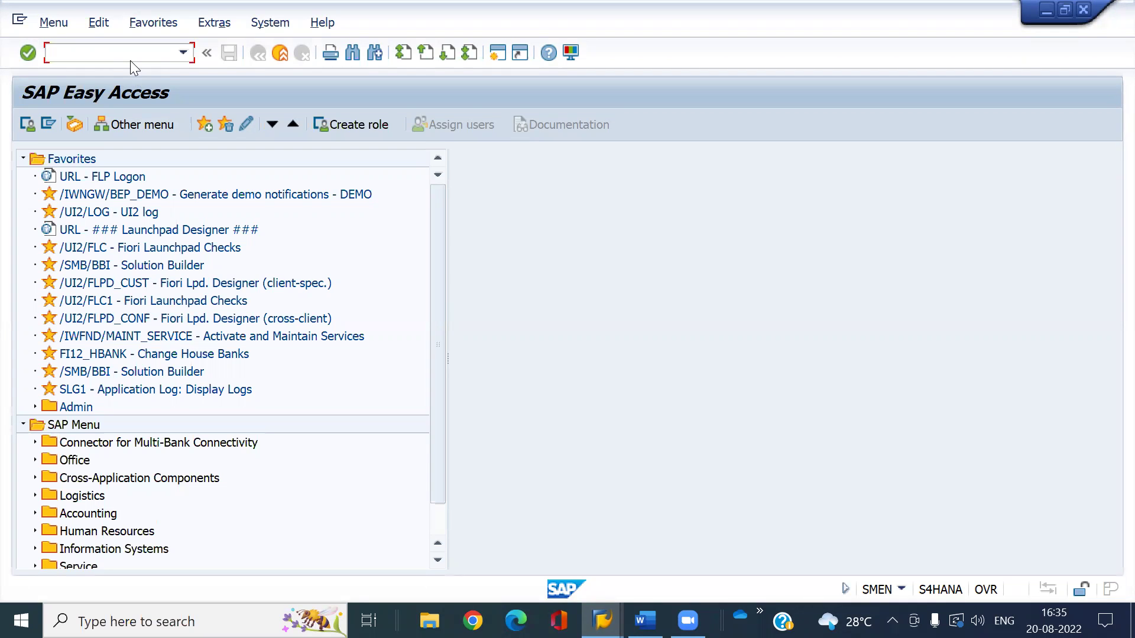
{"action": "type", "text": "ME2N"}
{"action": "key", "text": "Return"}
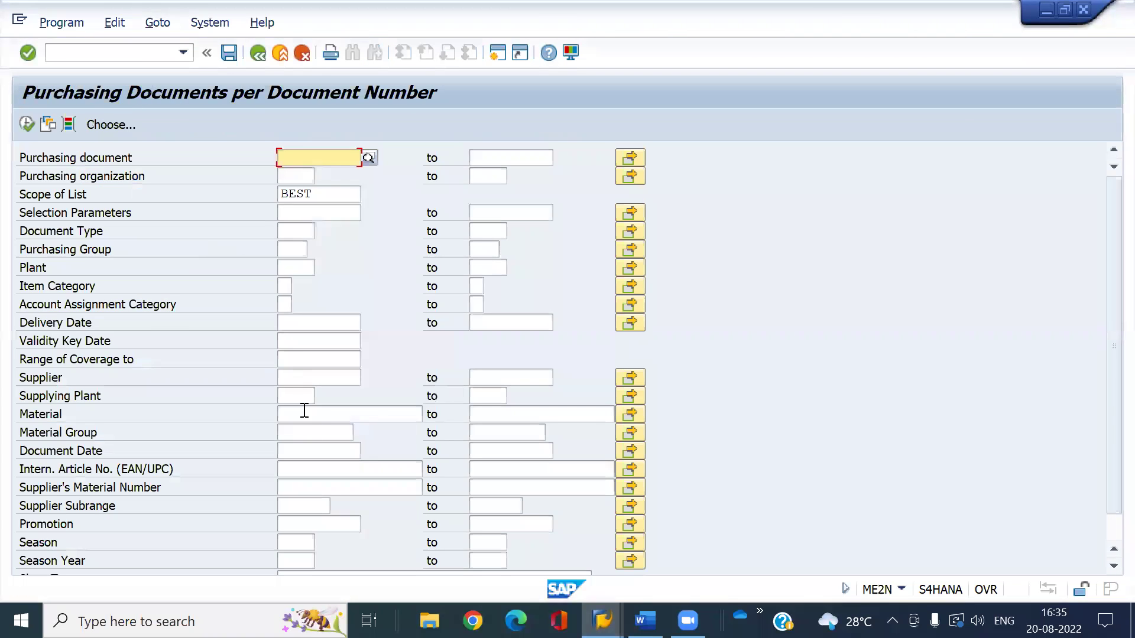
{"action": "left_click", "coordinate": [290, 378]}
{"action": "key", "text": "Down"}
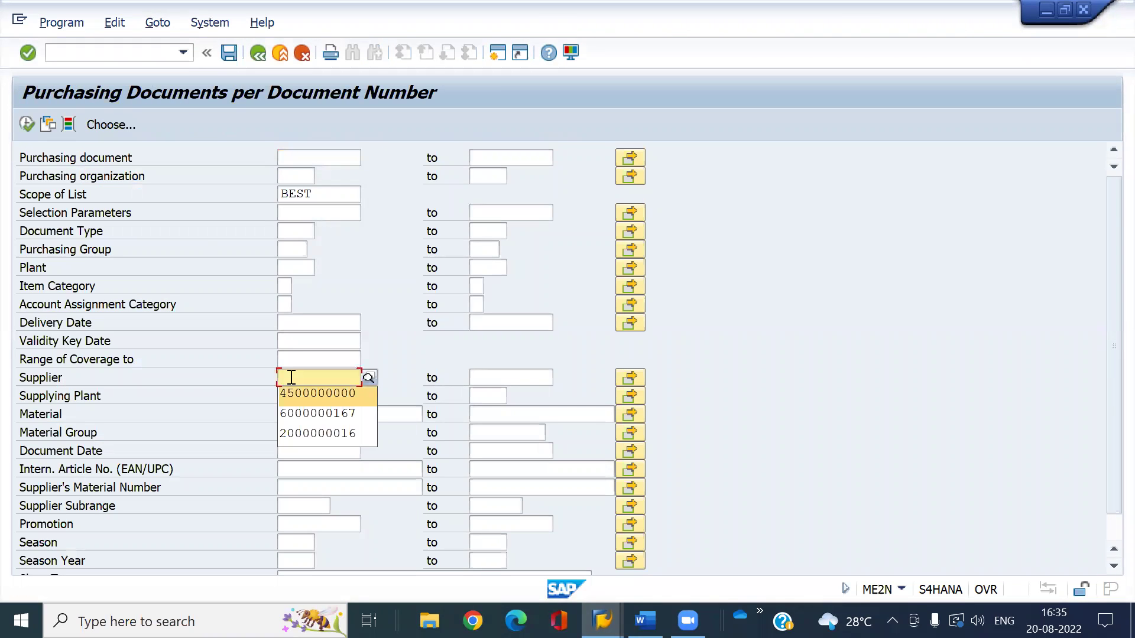
{"action": "key", "text": "Return"}
{"action": "left_click", "coordinate": [30, 126]}
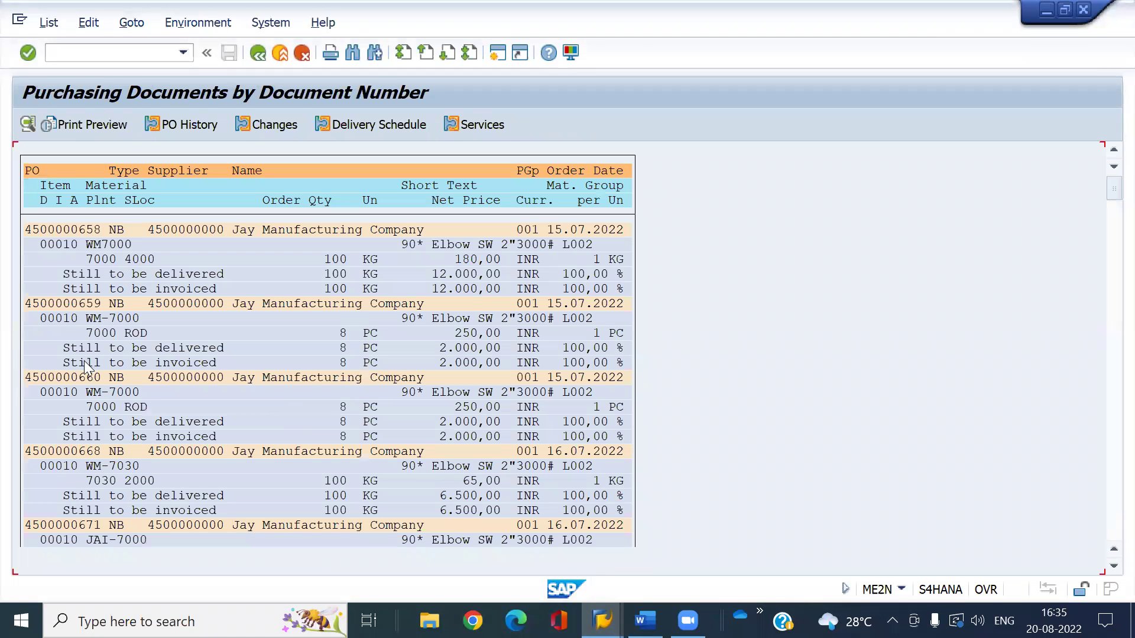
{"action": "double_click", "coordinate": [75, 376]}
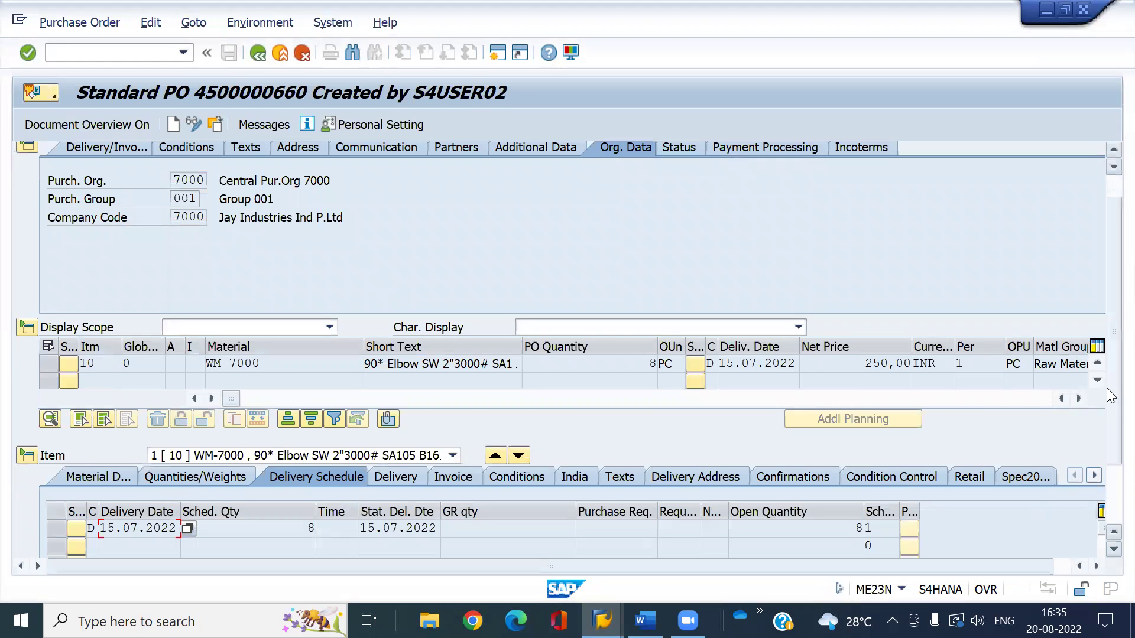
{"action": "scroll", "coordinate": [1107, 319], "scroll_direction": "up", "scroll_amount": 2}
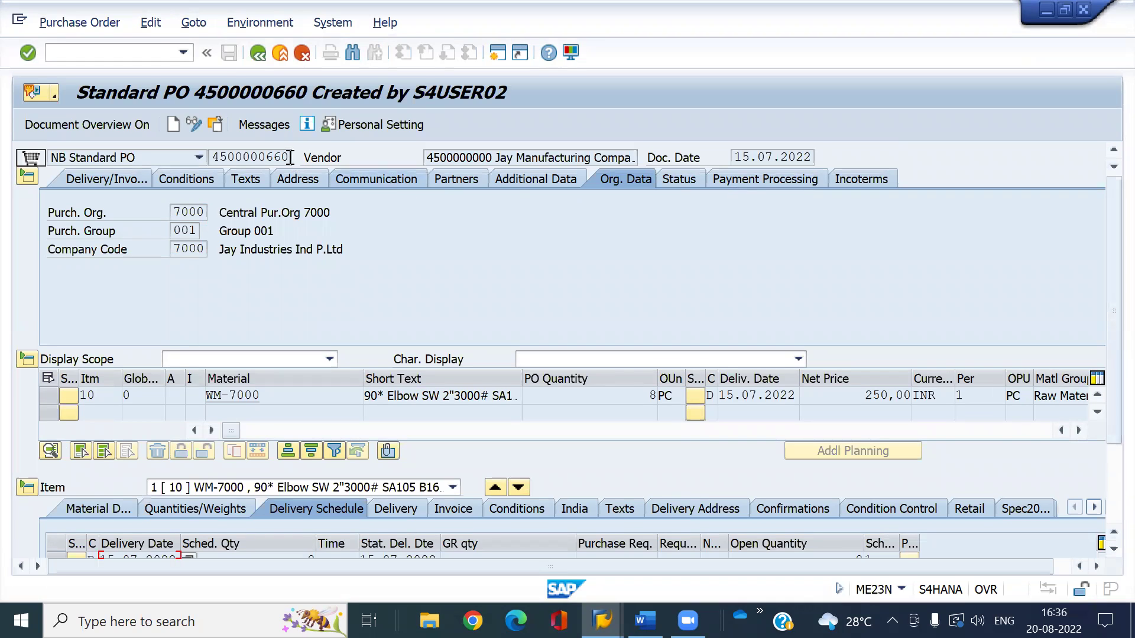
{"action": "left_click", "coordinate": [216, 158]}
{"action": "left_click", "coordinate": [644, 621]}
{"action": "key", "text": "ctrl+v"}
{"action": "key", "text": "Return"}
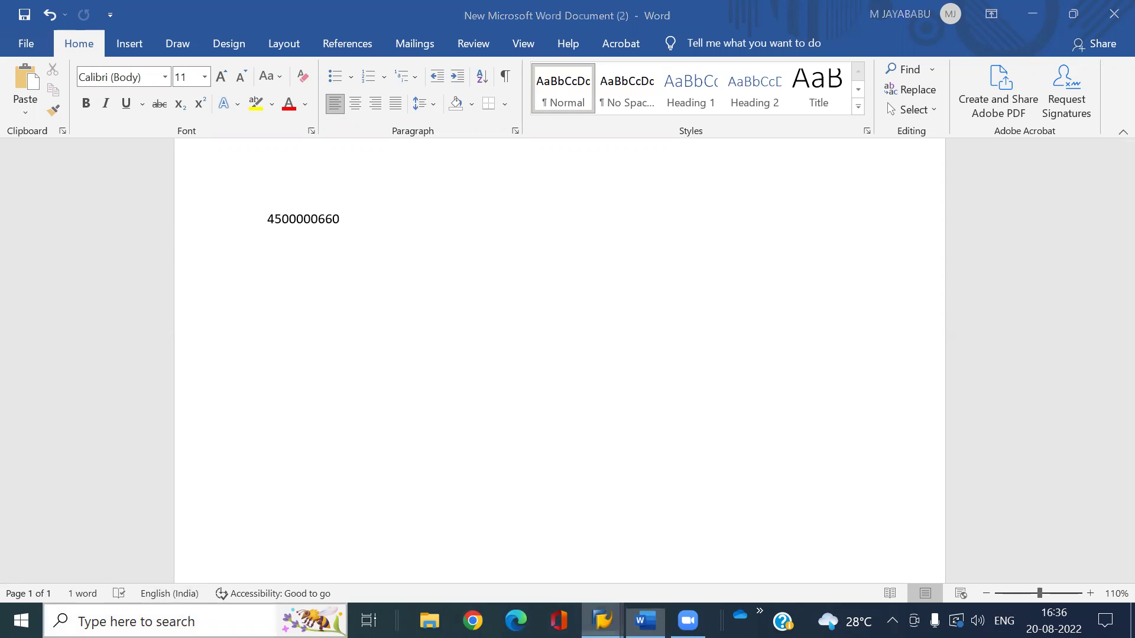
Step: Launch Snipping Tool, capture the whole PO screen and circle the Net Price 250,00 in blue
{"action": "left_click", "coordinate": [650, 553]}
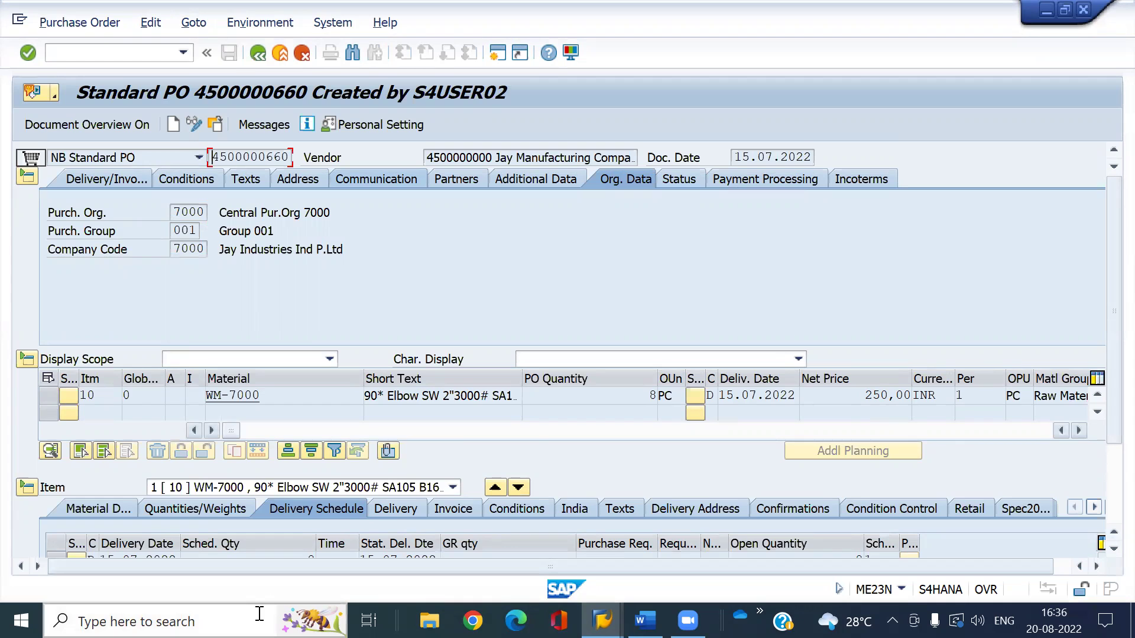
{"action": "left_click", "coordinate": [133, 622]}
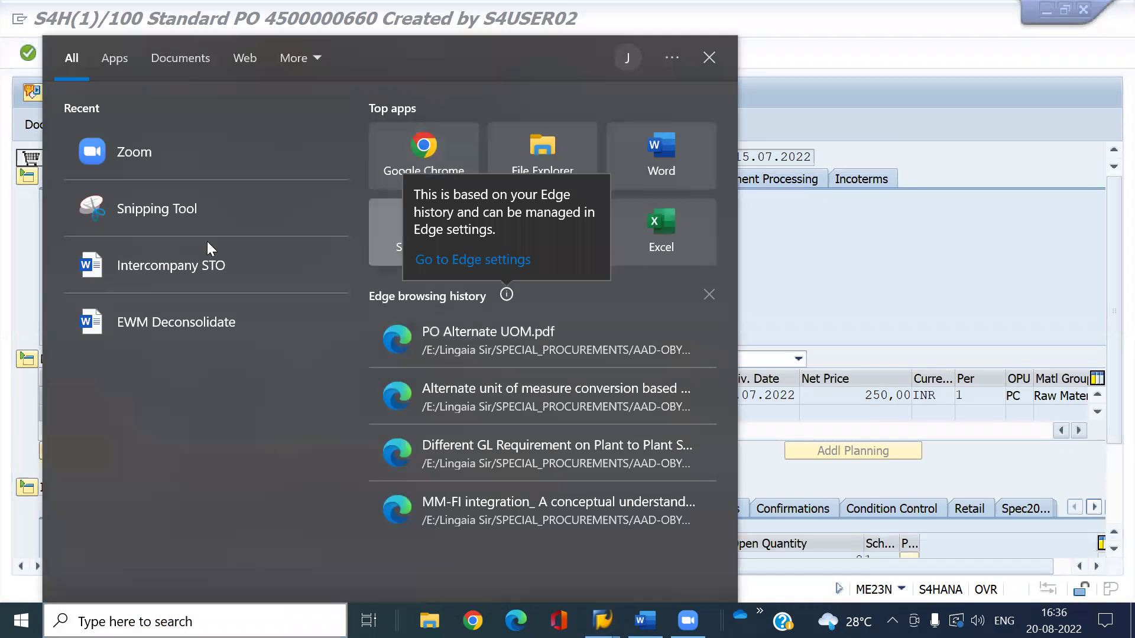
{"action": "left_click", "coordinate": [191, 208]}
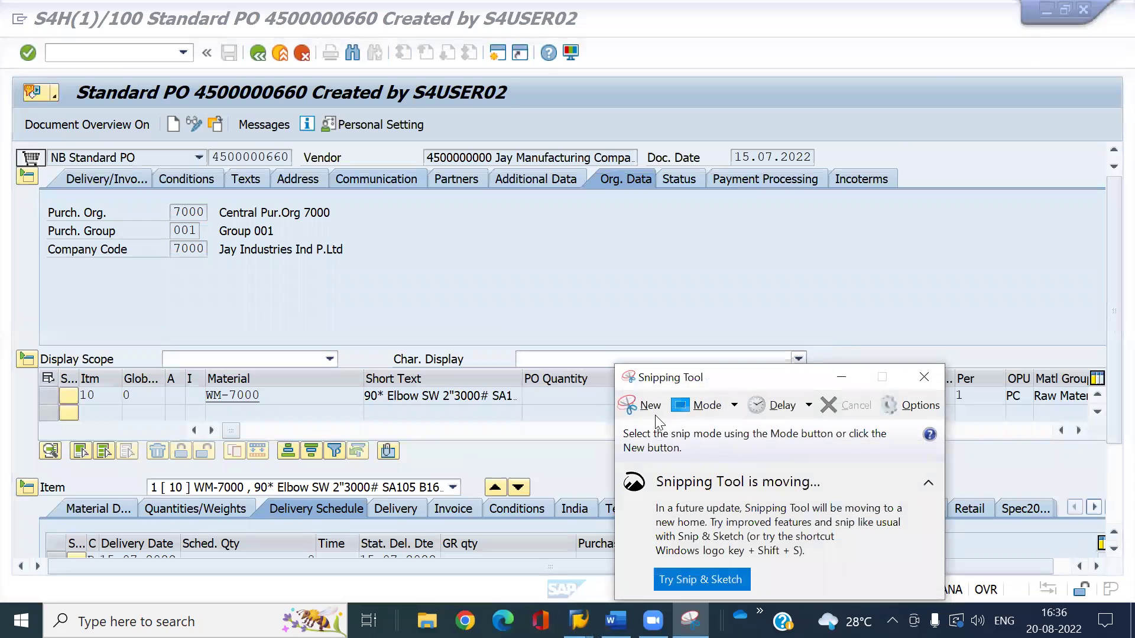
{"action": "left_click", "coordinate": [647, 405]}
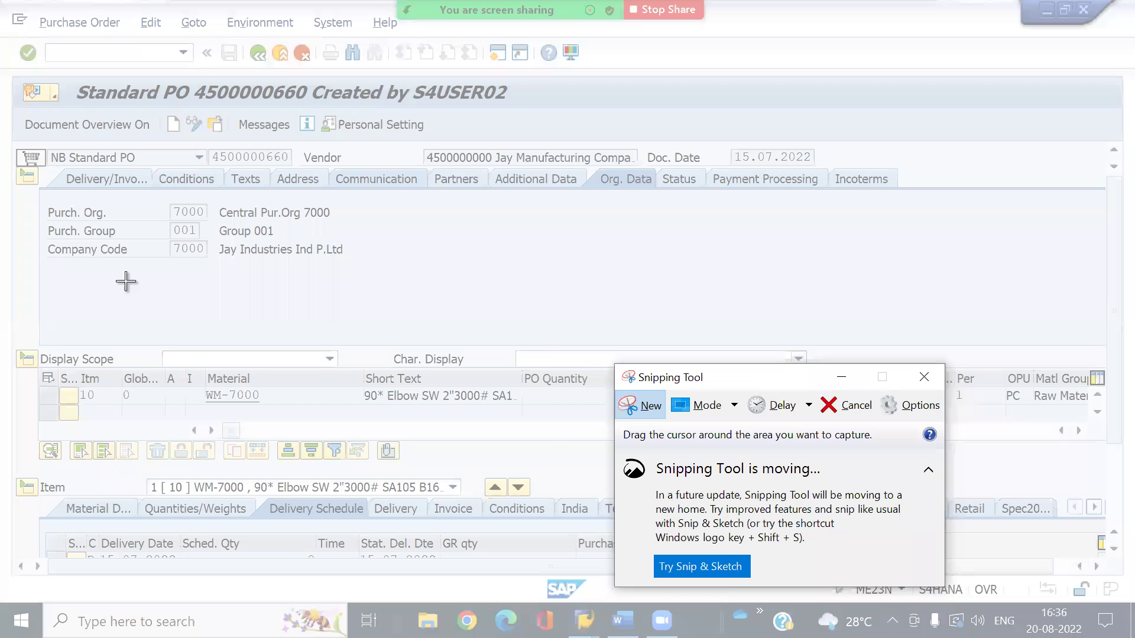
{"action": "left_click_drag", "start_coordinate": [2, 8], "coordinate": [1119, 596]}
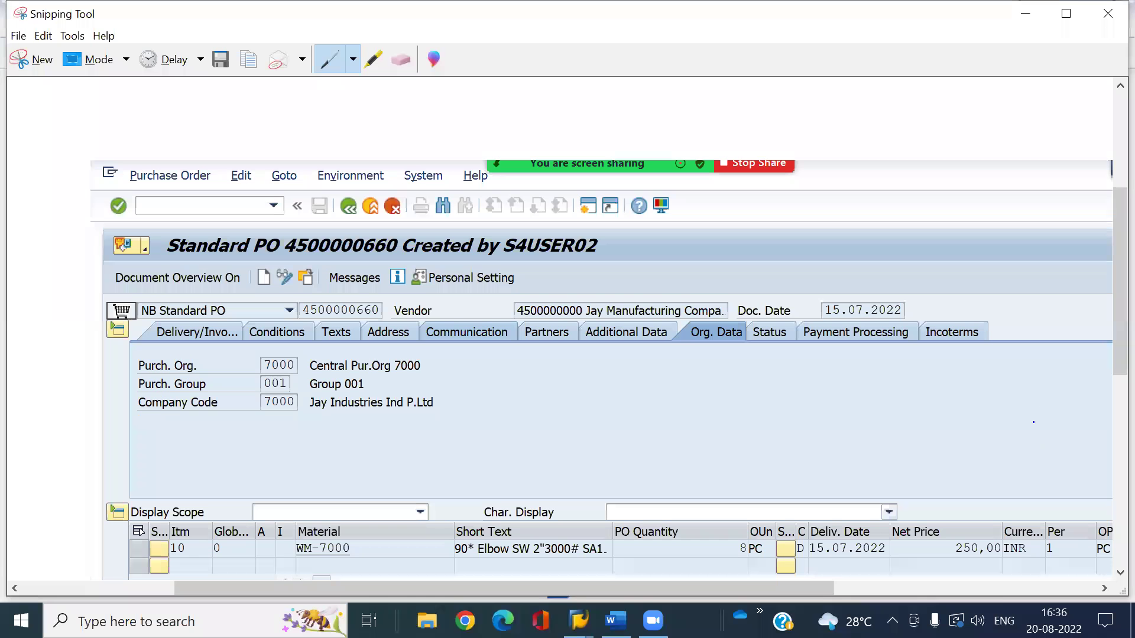
{"action": "left_click_drag", "start_coordinate": [917, 508], "coordinate": [913, 510]}
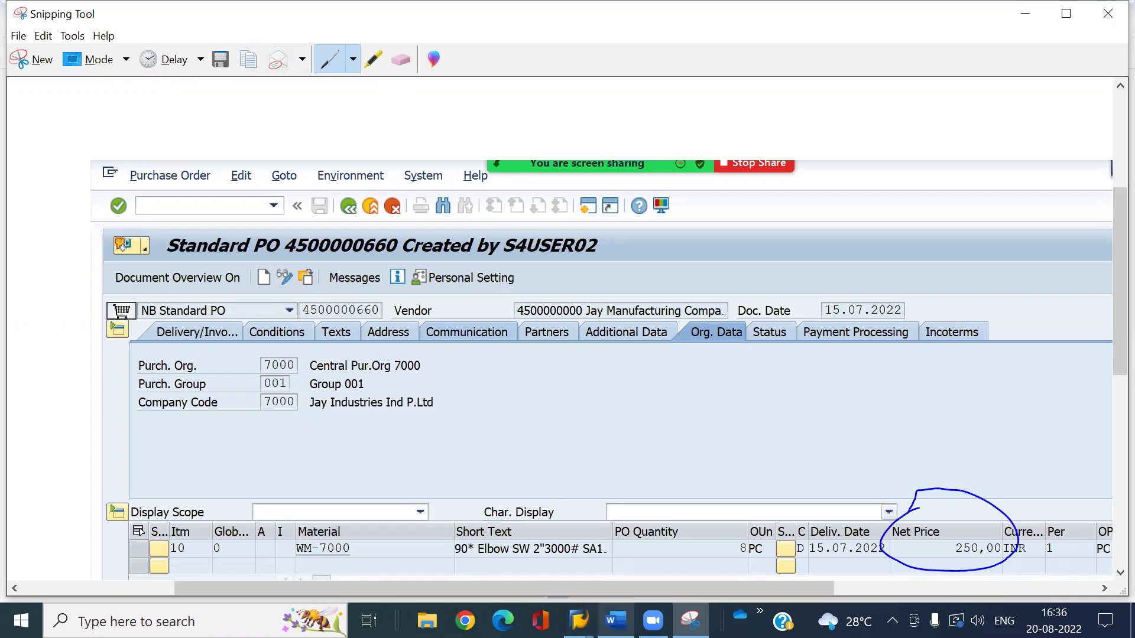
Step: Paste the circled screenshot into Word and add the caption 'PO item table : EKPO' beneath it
{"action": "left_click", "coordinate": [610, 622]}
{"action": "key", "text": "ctrl+v"}
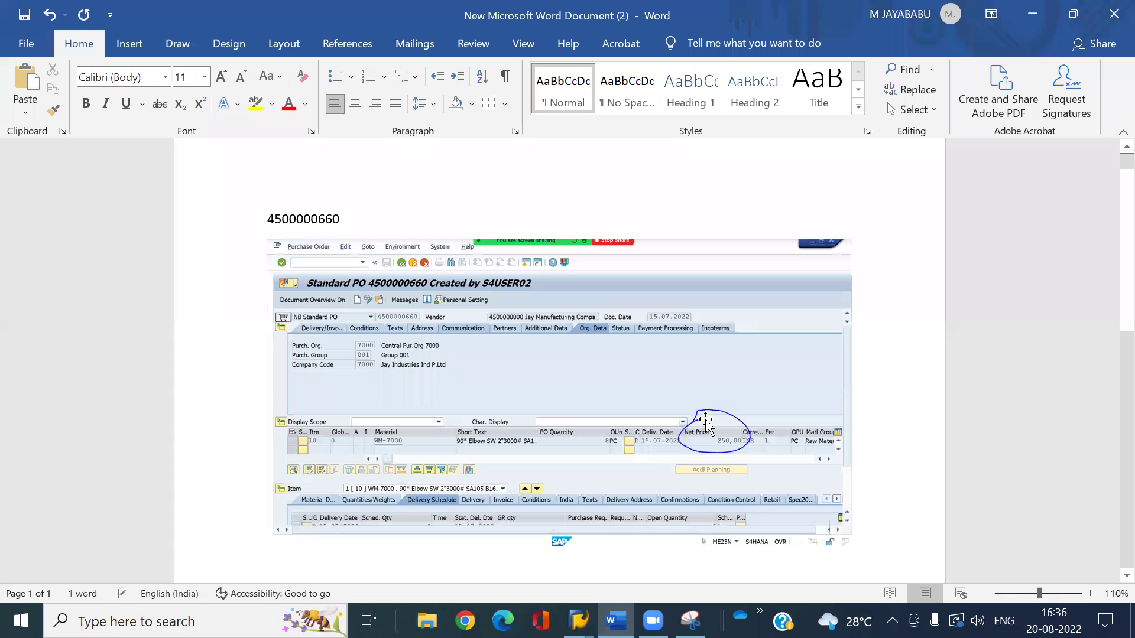
{"action": "type", "text": "p"}
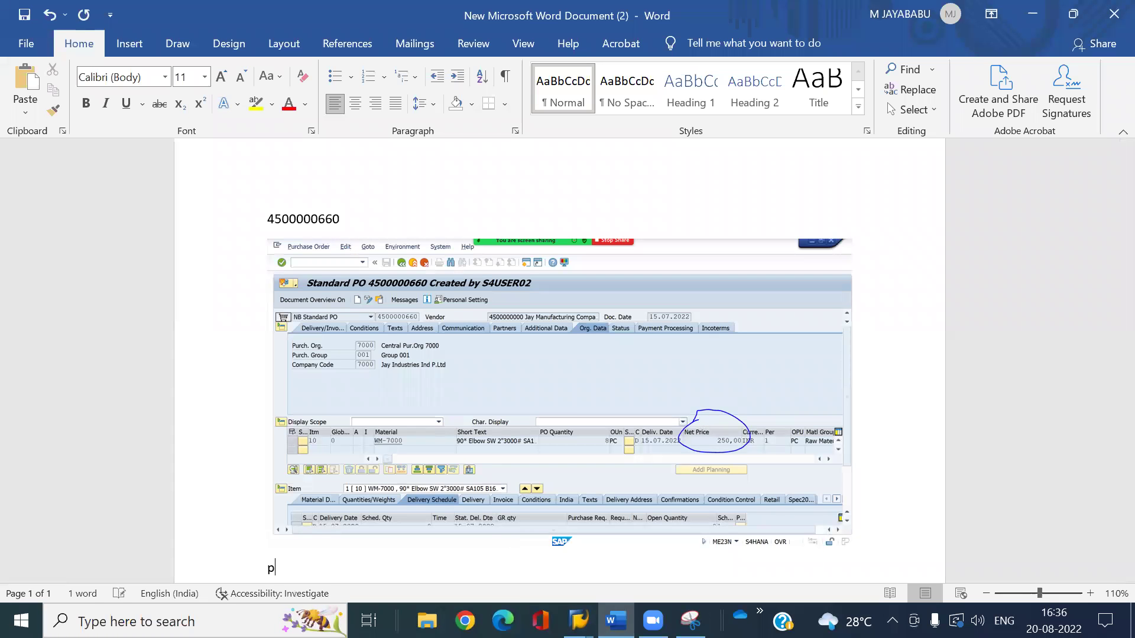
{"action": "type", "text": "o"}
{"action": "key", "text": "BackSpace"}
{"action": "key", "text": "BackSpace"}
{"action": "type", "text": "PO "}
{"action": "type", "text": "it"}
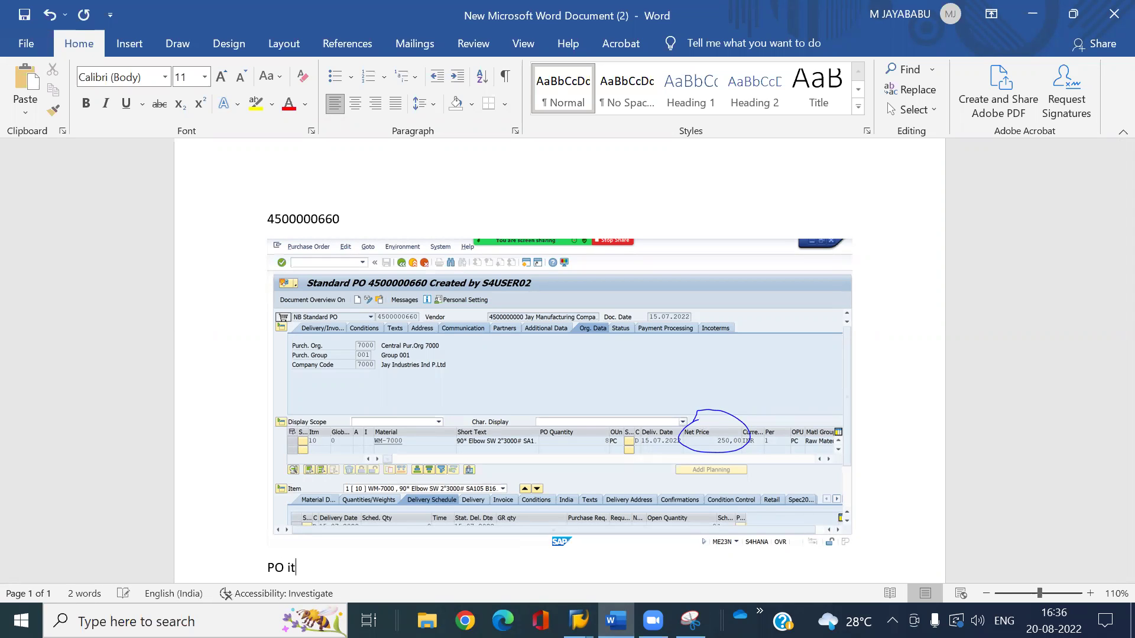
{"action": "type", "text": "em "}
{"action": "type", "text": "ta"}
{"action": "type", "text": "ble \" "}
{"action": "type", "text": "K"}
{"action": "key", "text": "BackSpace"}
{"action": "type", "text": "EKPO"}
{"action": "key", "text": "Return"}
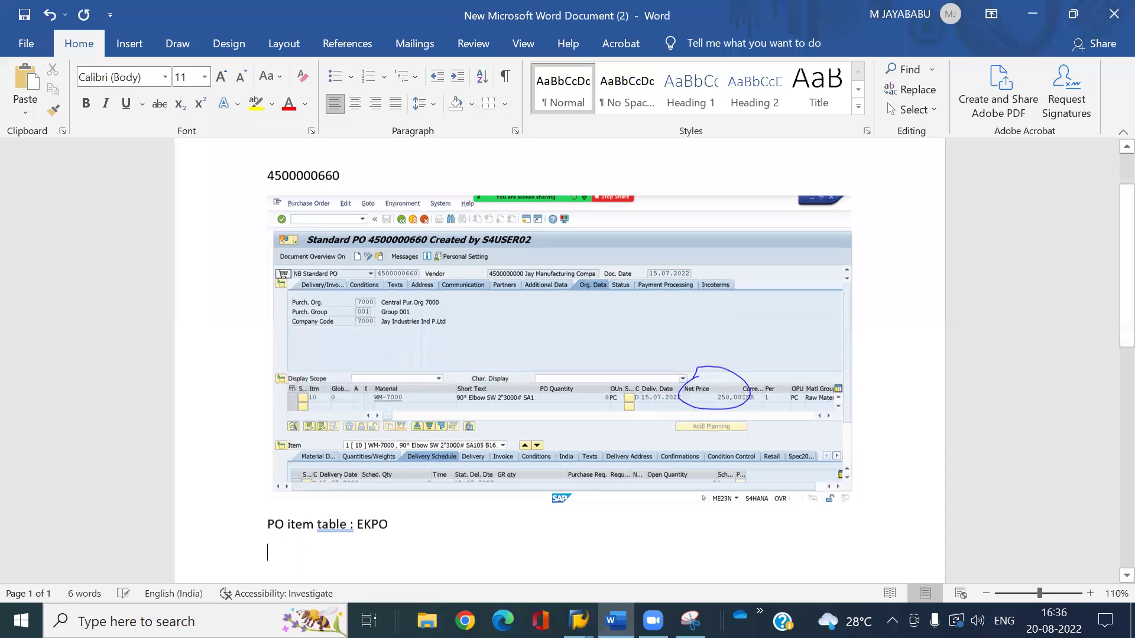
{"action": "key", "text": "alt+Tab"}
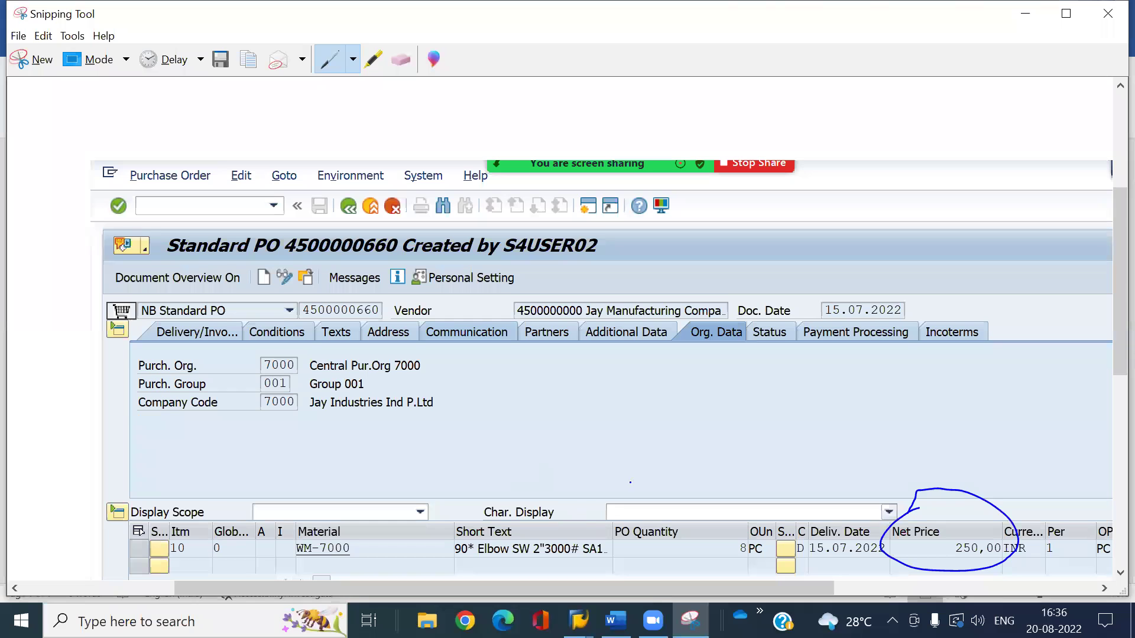
{"action": "mouse_move", "coordinate": [577, 621]}
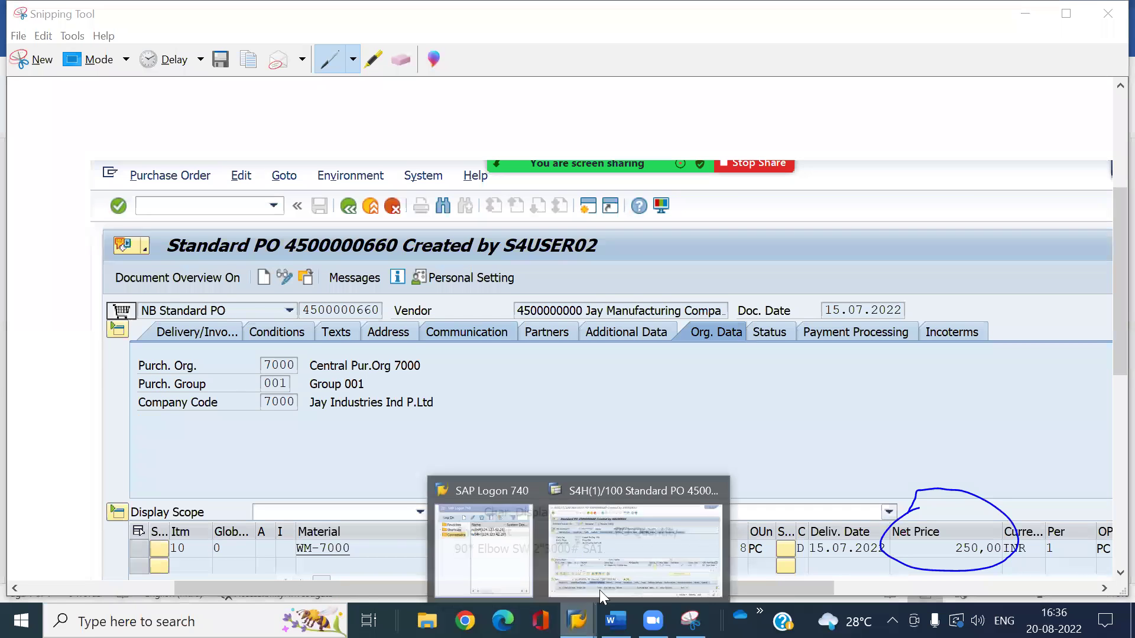
Step: Start /NSE16N from the PO screen to reach the General Table Display for table EKPO
{"action": "left_click", "coordinate": [638, 553]}
{"action": "left_click", "coordinate": [124, 52]}
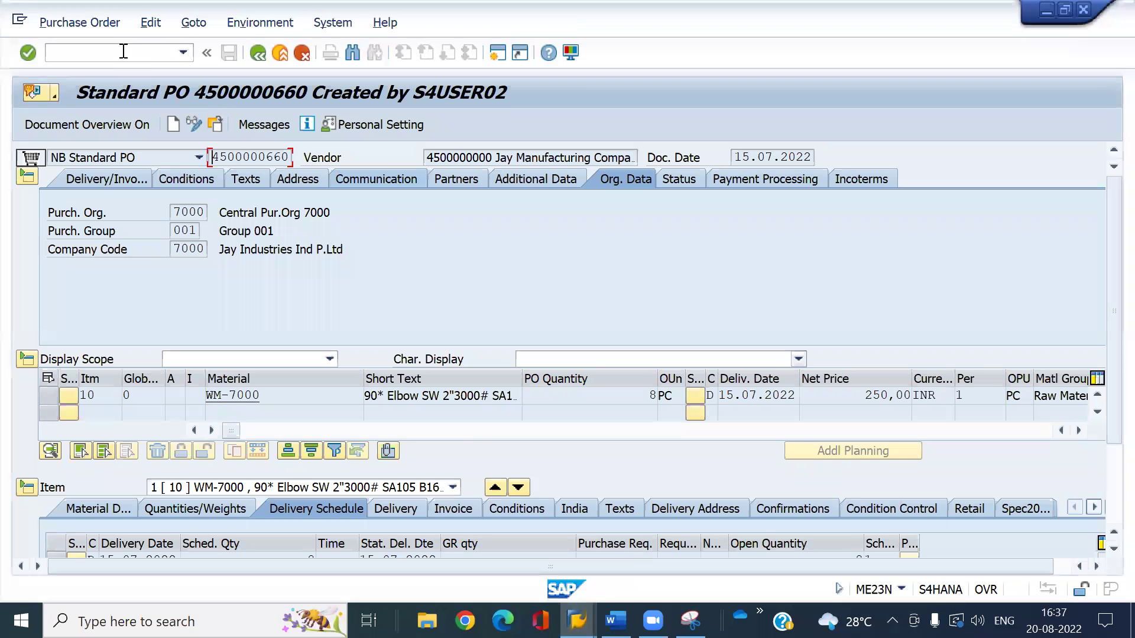
{"action": "type", "text": "/NSE1"}
{"action": "type", "text": "6N"}
{"action": "key", "text": "Return"}
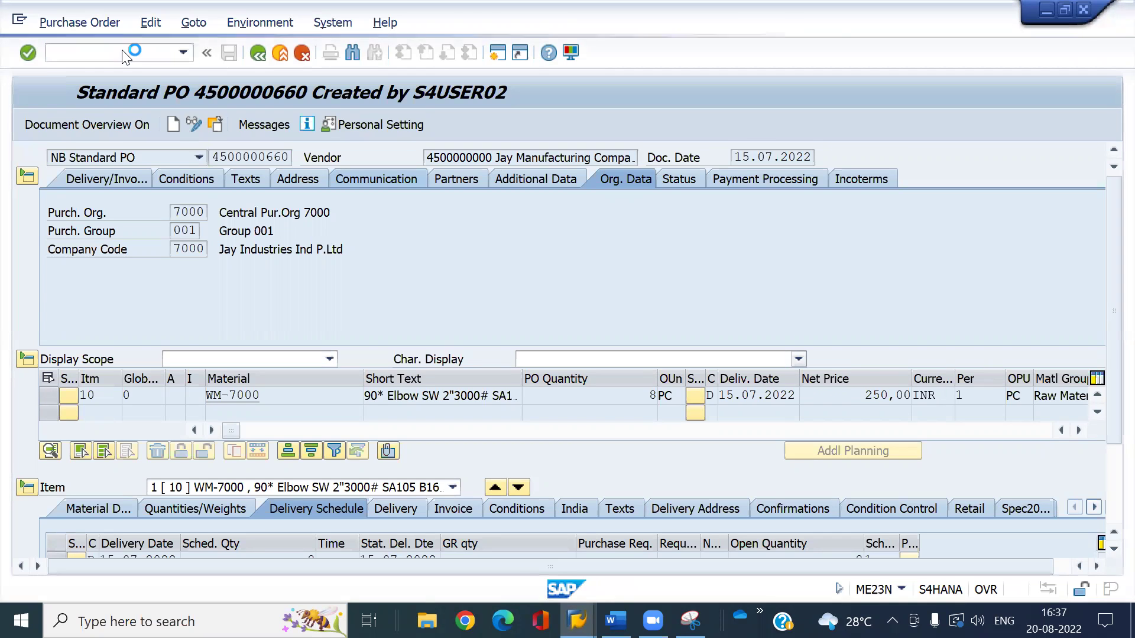
{"action": "left_click", "coordinate": [220, 160]}
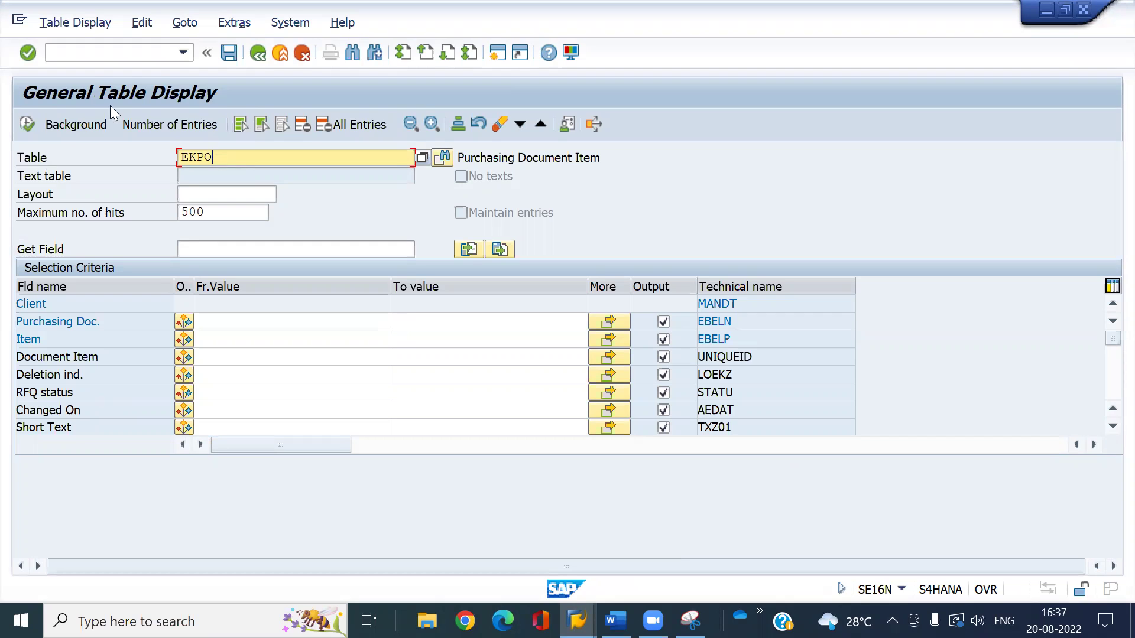
Step: Switch on /H debugging, execute the table display and load structure GD's components in the debugger
{"action": "left_click", "coordinate": [79, 53]}
{"action": "type", "text": "/h"}
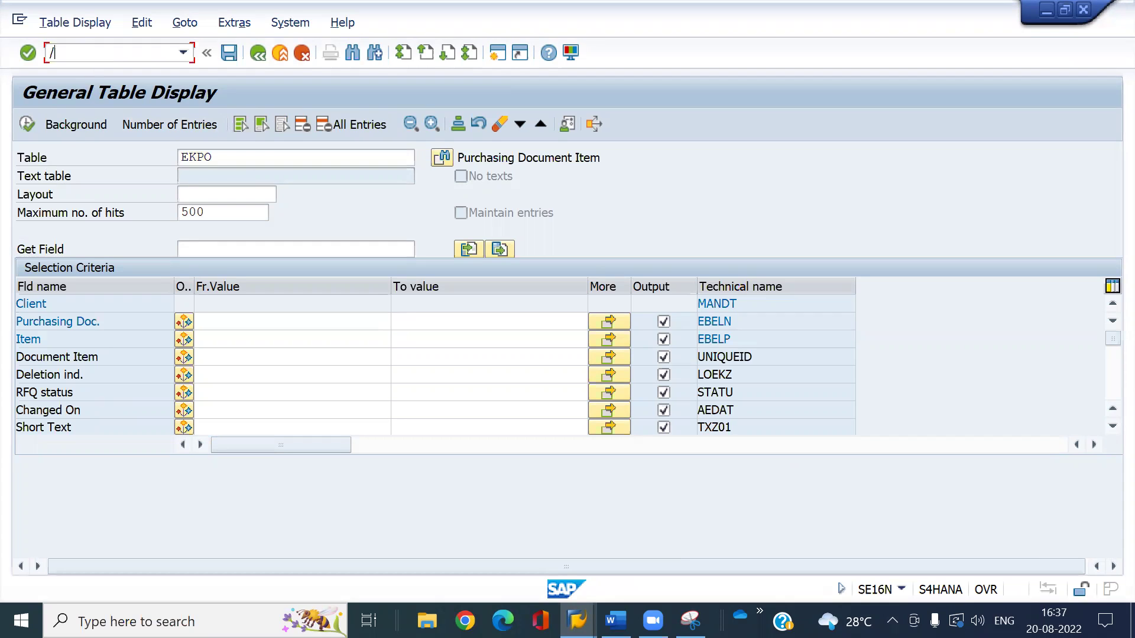
{"action": "key", "text": "Return"}
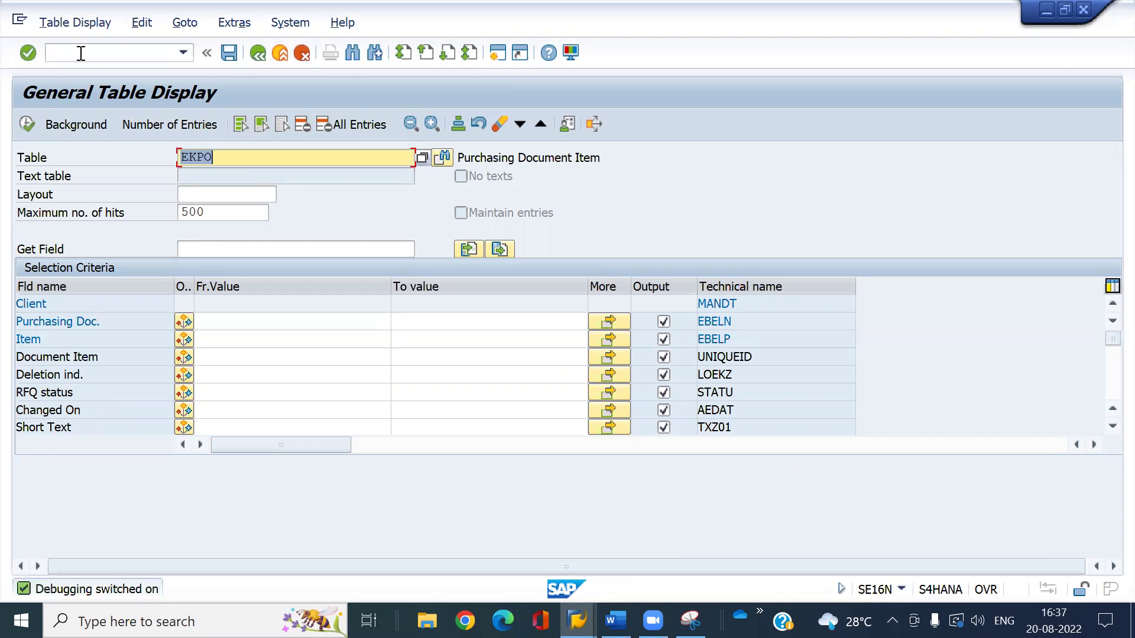
{"action": "left_click", "coordinate": [28, 55]}
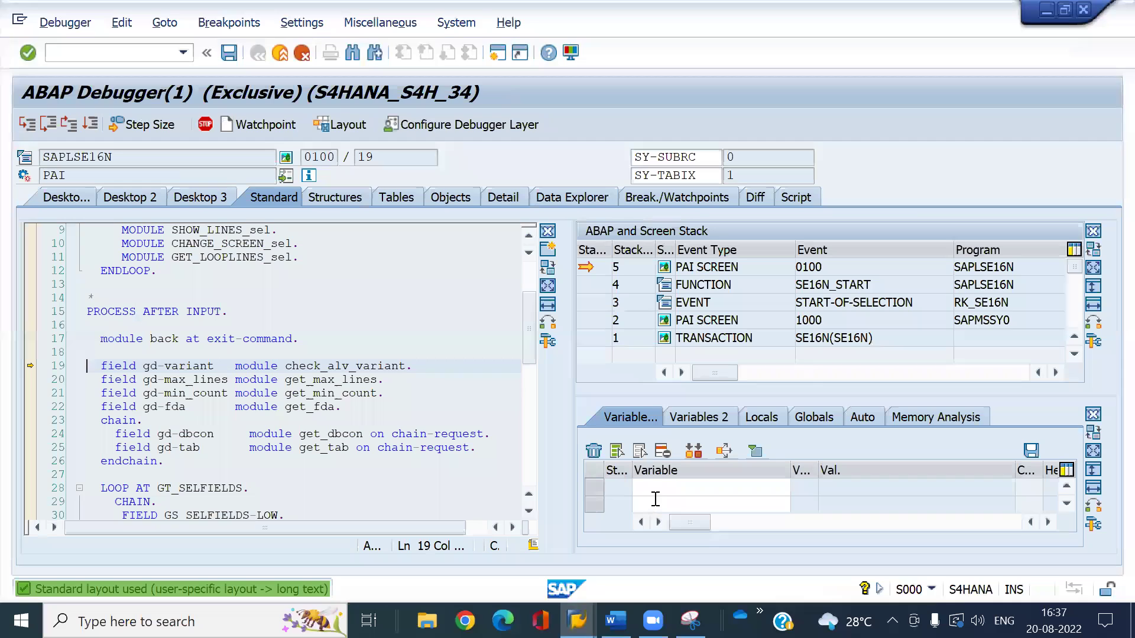
{"action": "left_click", "coordinate": [654, 496]}
{"action": "type", "text": "gd"}
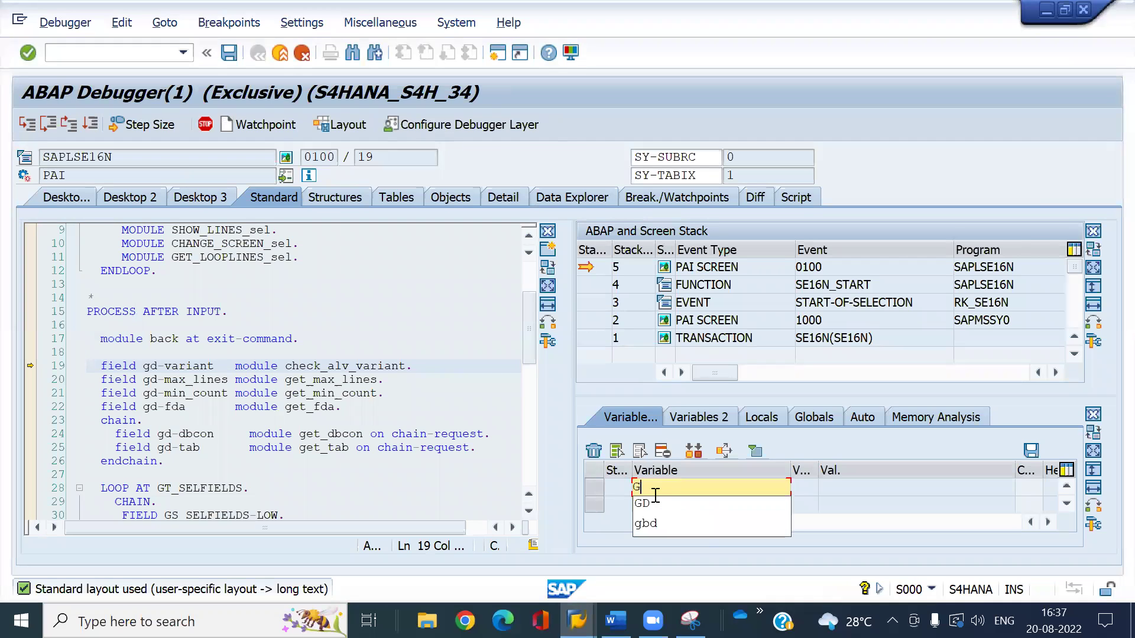
{"action": "key", "text": "Return"}
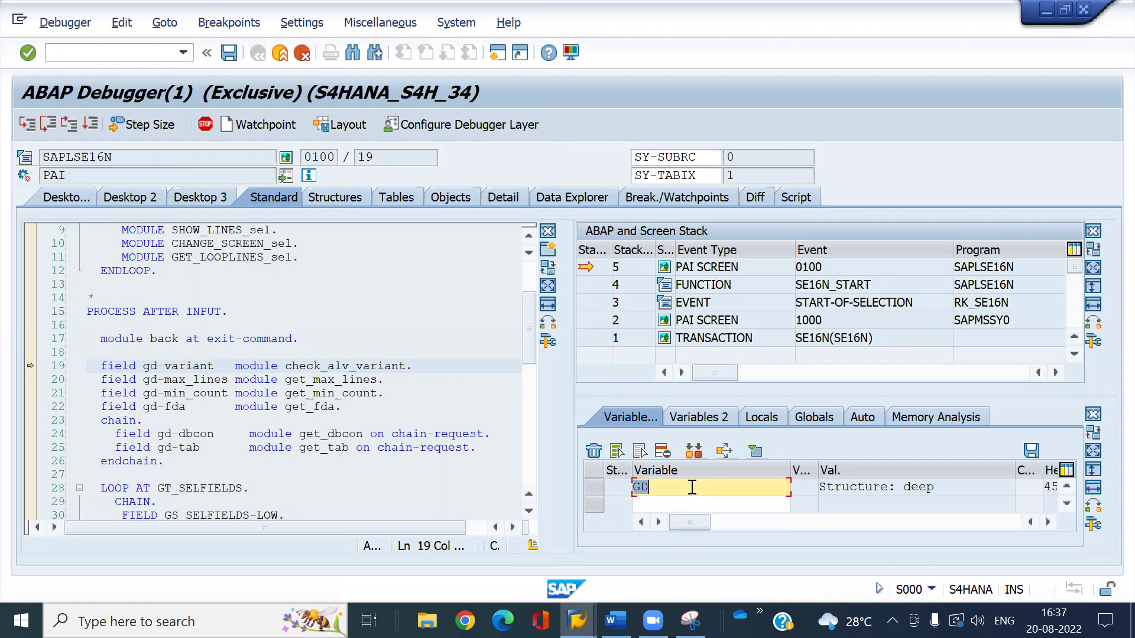
{"action": "double_click", "coordinate": [691, 488]}
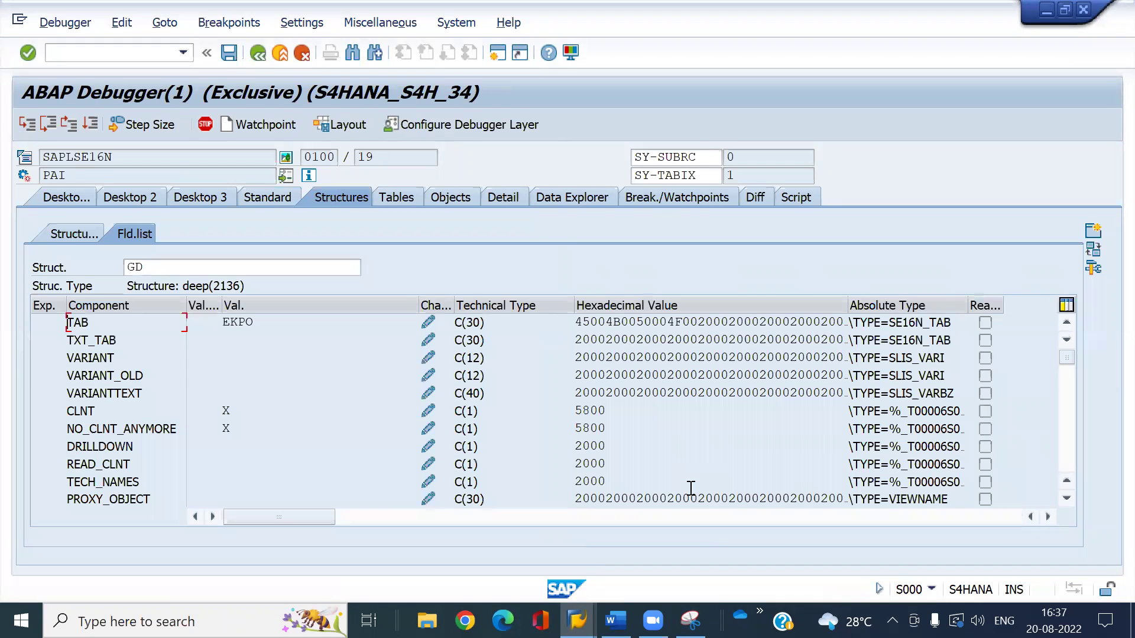
{"action": "left_click", "coordinate": [690, 488]}
Step: Find the EDIT components and set both SAPEDIT and EDIT values to X
{"action": "key", "text": "ctrl+f"}
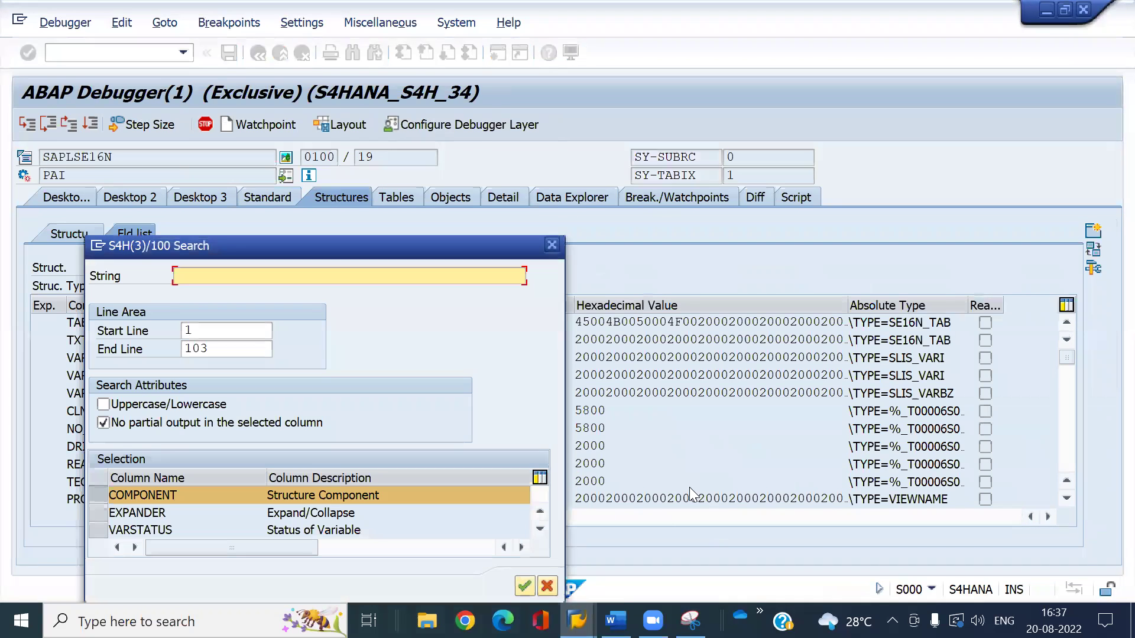
{"action": "type", "text": "E"}
{"action": "key", "text": "Down"}
{"action": "key", "text": "Return"}
{"action": "key", "text": "Return"}
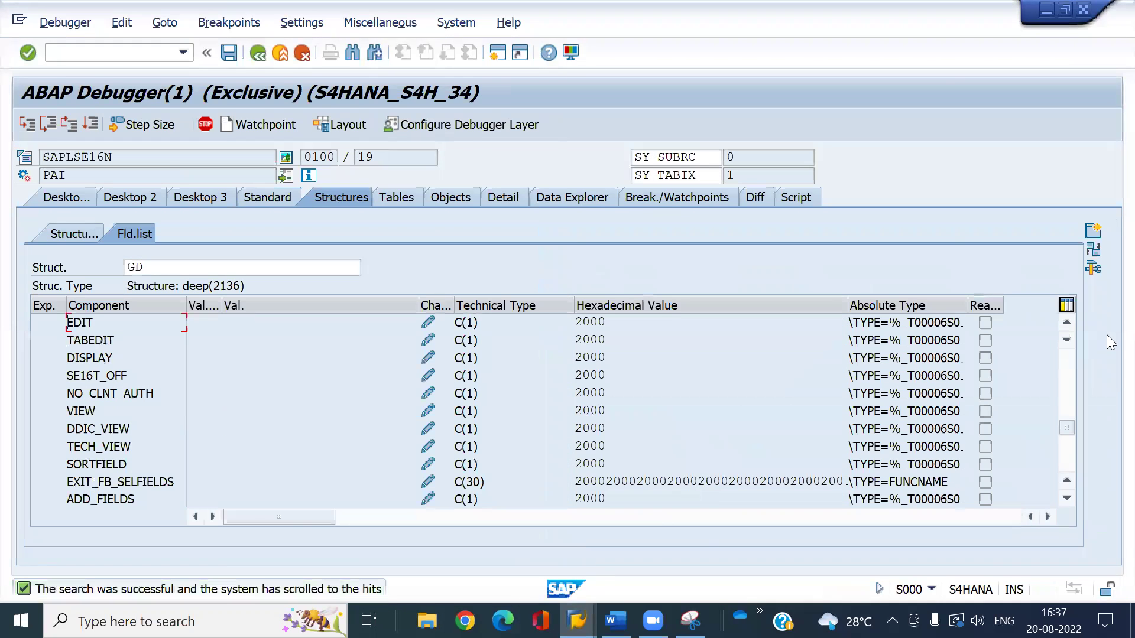
{"action": "left_click", "coordinate": [1067, 324]}
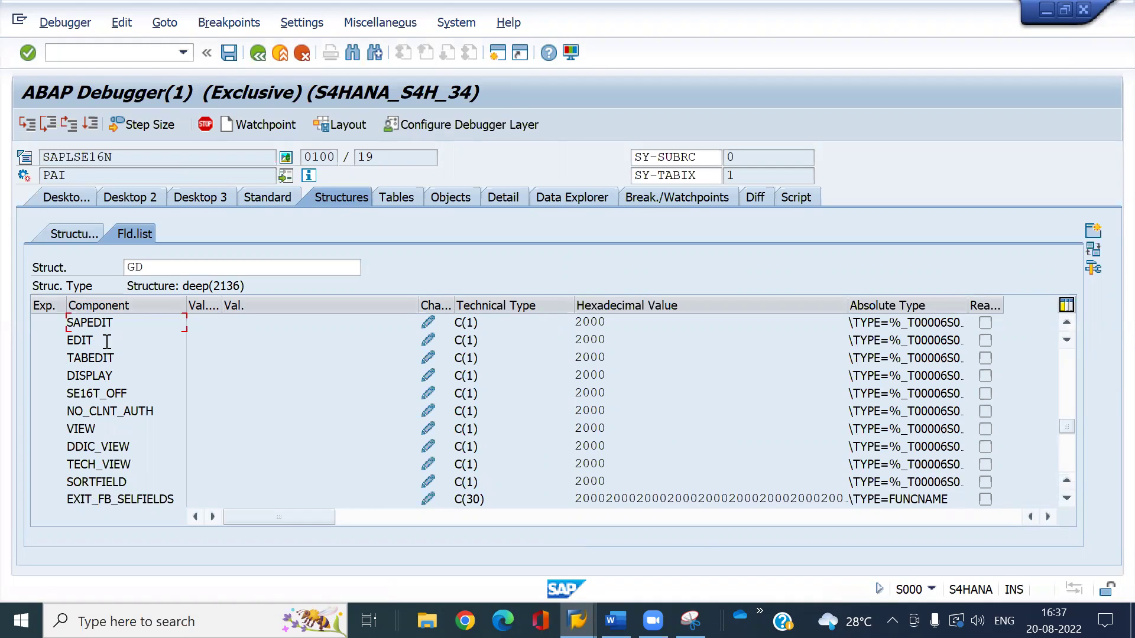
{"action": "left_click", "coordinate": [428, 323]}
{"action": "left_click", "coordinate": [428, 342]}
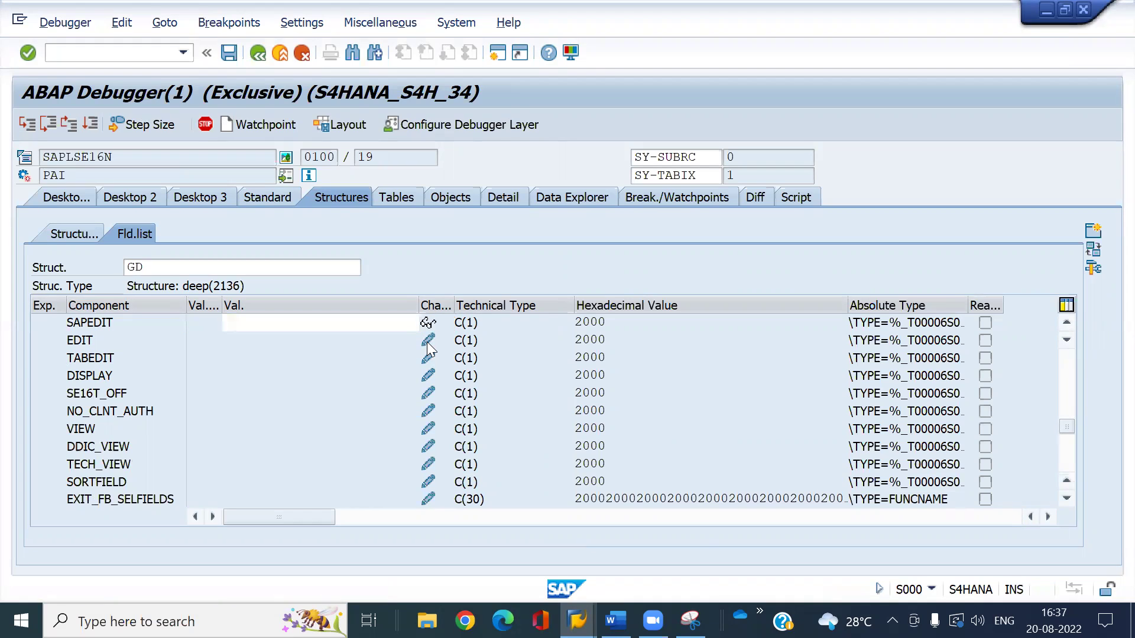
{"action": "left_click", "coordinate": [356, 327]}
{"action": "type", "text": "X"}
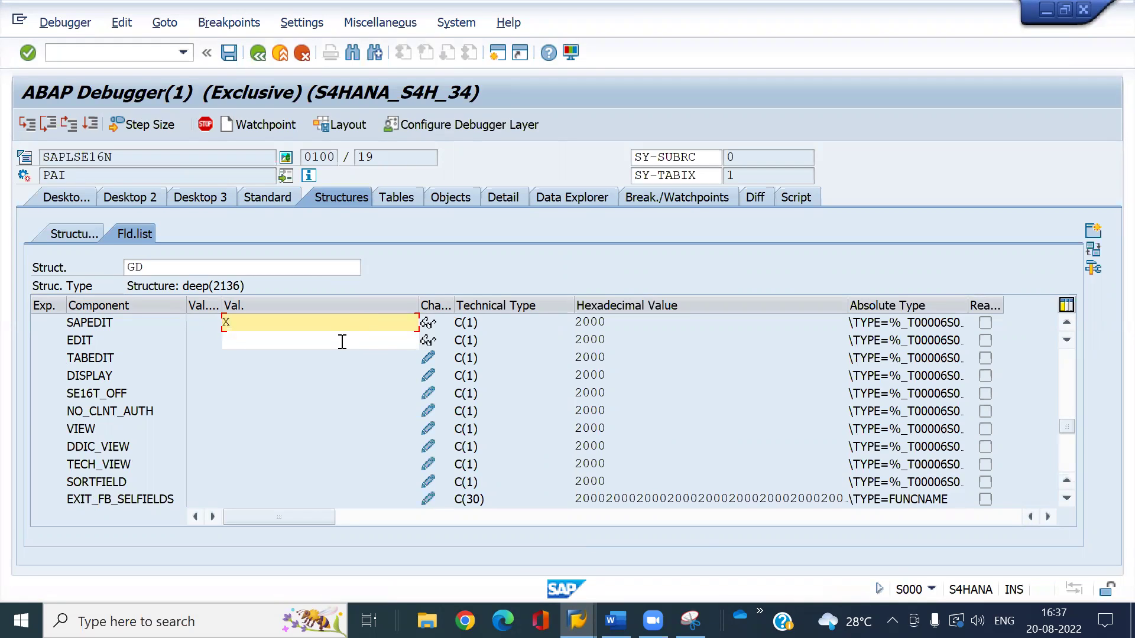
{"action": "left_click", "coordinate": [343, 340]}
{"action": "type", "text": "X"}
{"action": "key", "text": "Return"}
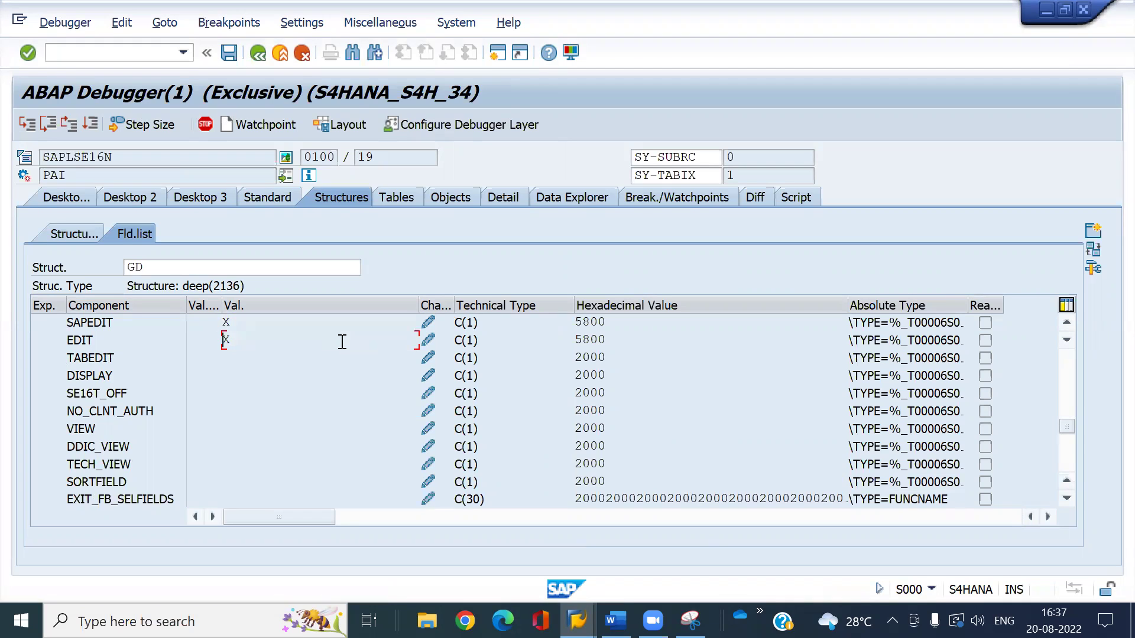
{"action": "key", "text": "F8"}
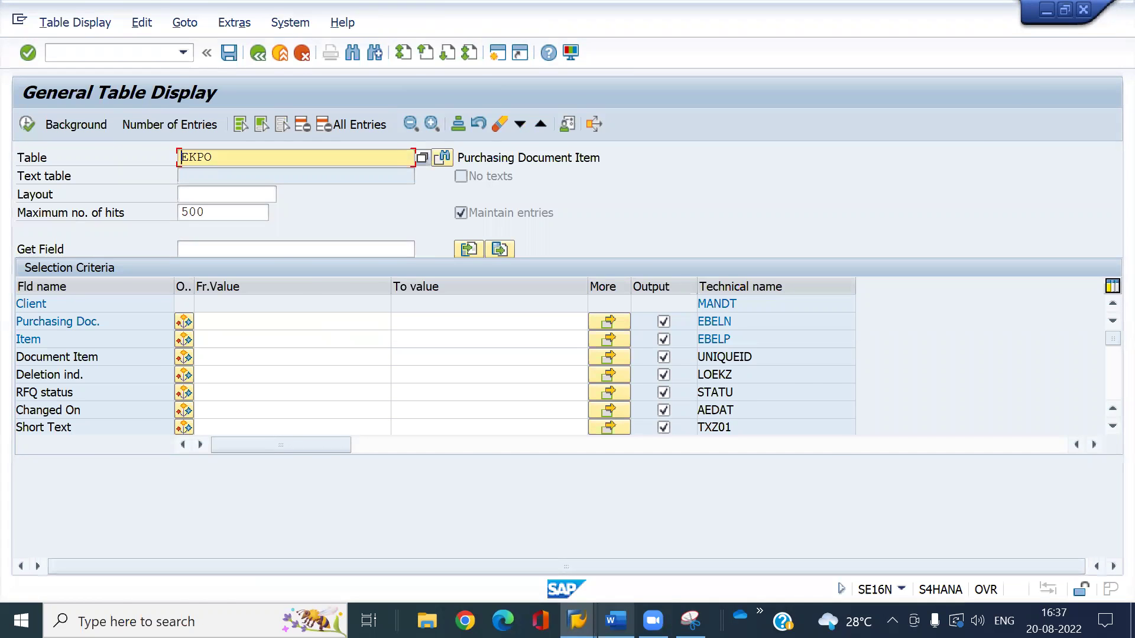
{"action": "left_click", "coordinate": [610, 622]}
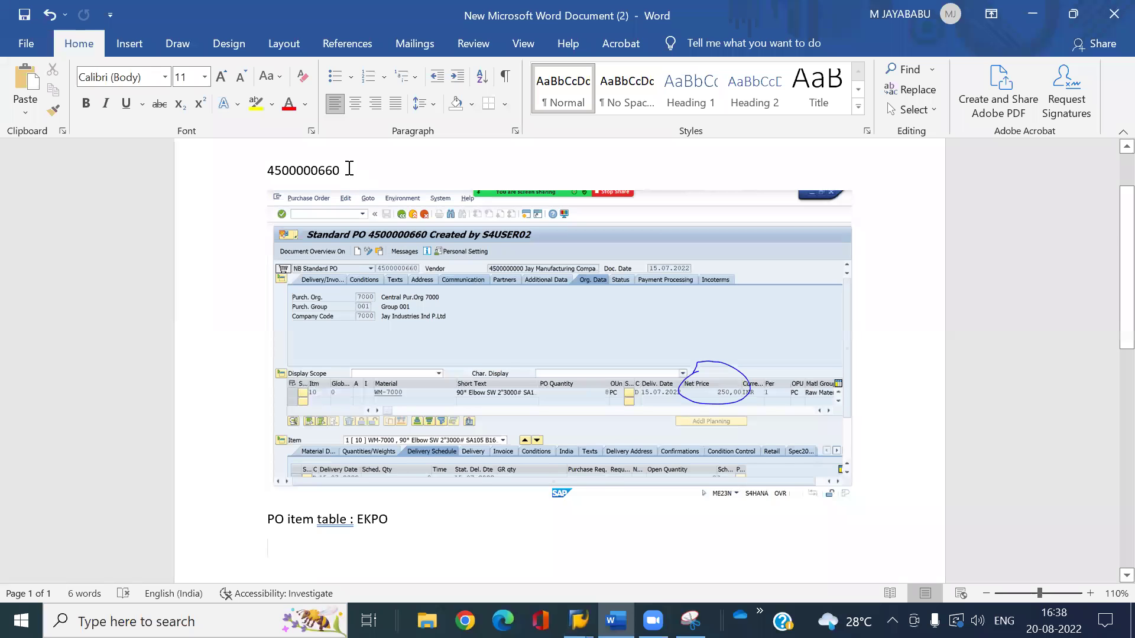
{"action": "left_click_drag", "start_coordinate": [349, 169], "coordinate": [263, 171]}
{"action": "key", "text": "ctrl+c"}
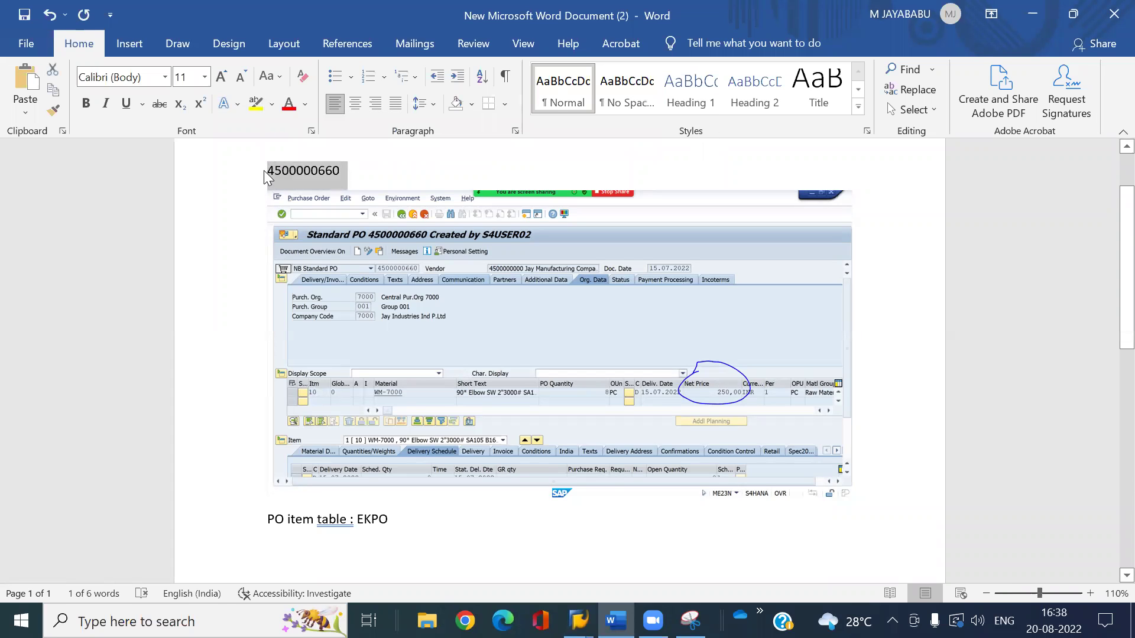
{"action": "key", "text": "alt+Tab"}
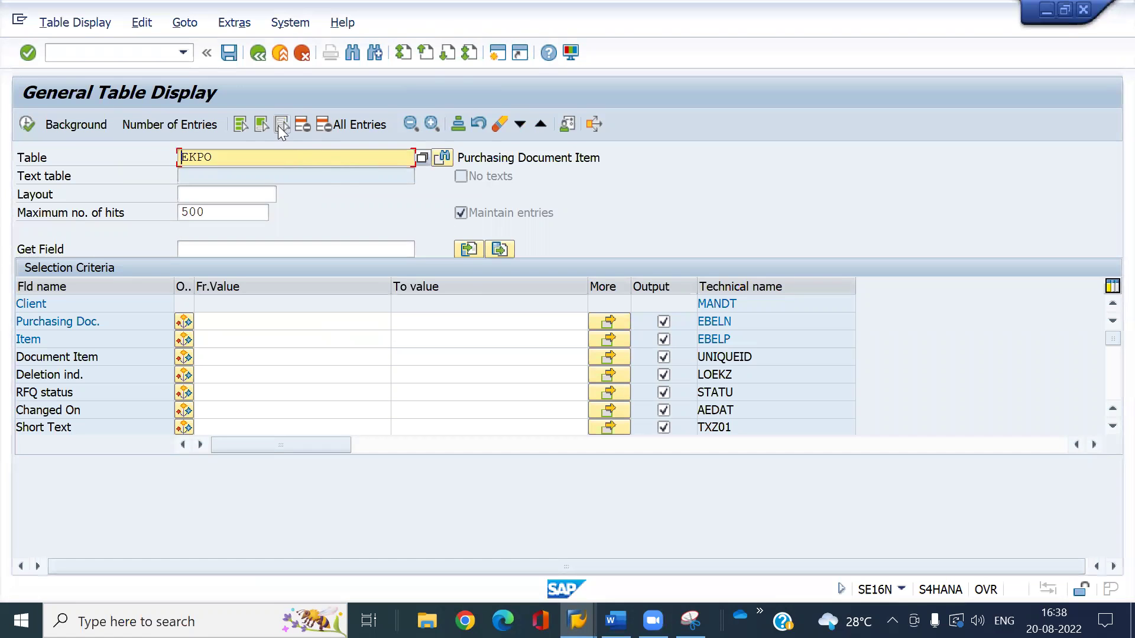
Step: Deselect all output fields, then tick EBELN, EBELP and NETPR found via field search
{"action": "left_click", "coordinate": [280, 125]}
{"action": "left_click", "coordinate": [663, 321]}
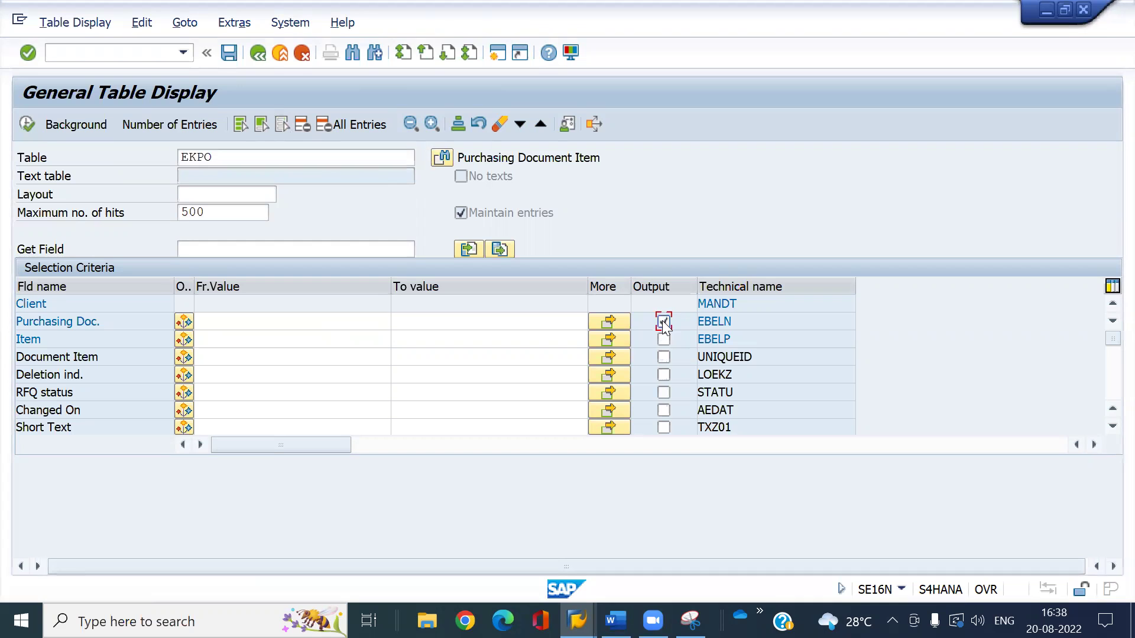
{"action": "left_click", "coordinate": [663, 339]}
{"action": "key", "text": "ctrl+f"}
{"action": "type", "text": "N"}
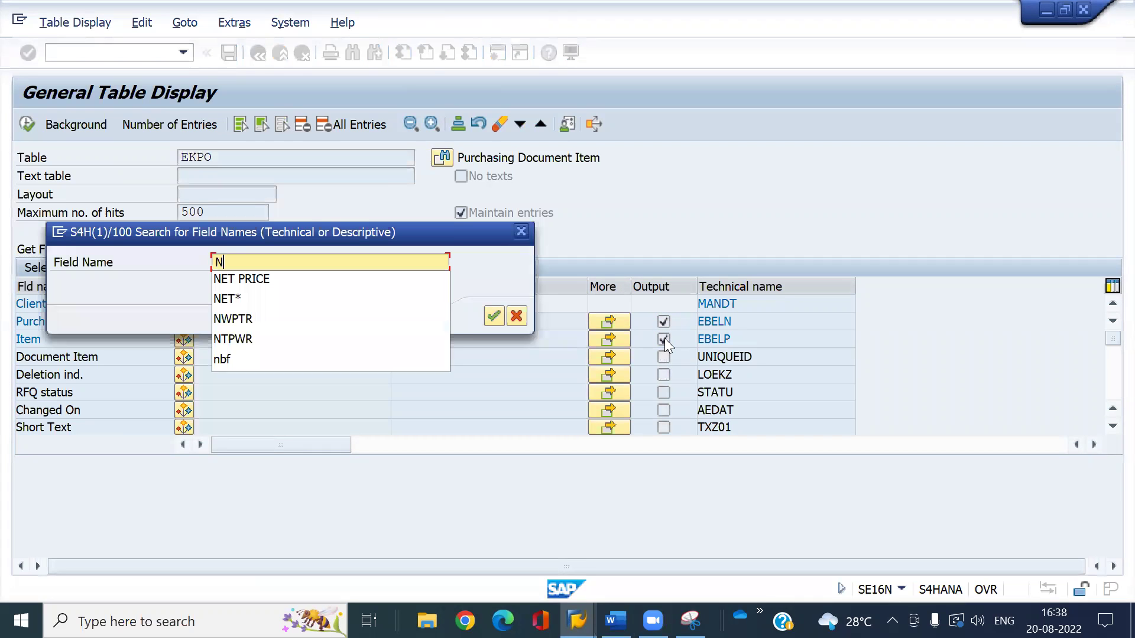
{"action": "type", "text": "ETPR"}
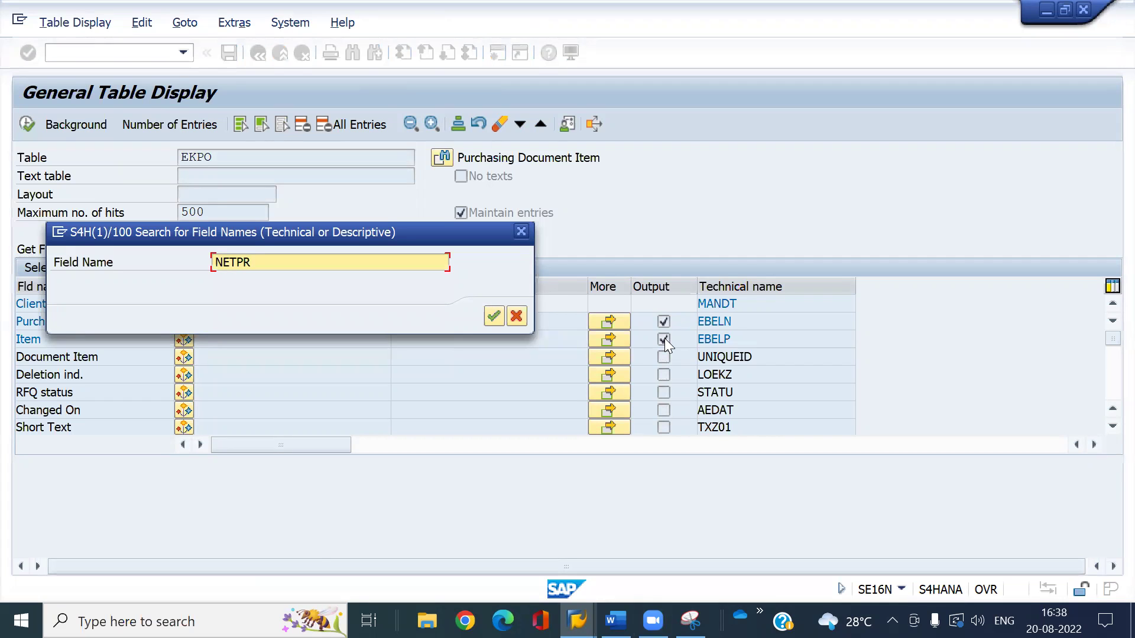
{"action": "key", "text": "Return"}
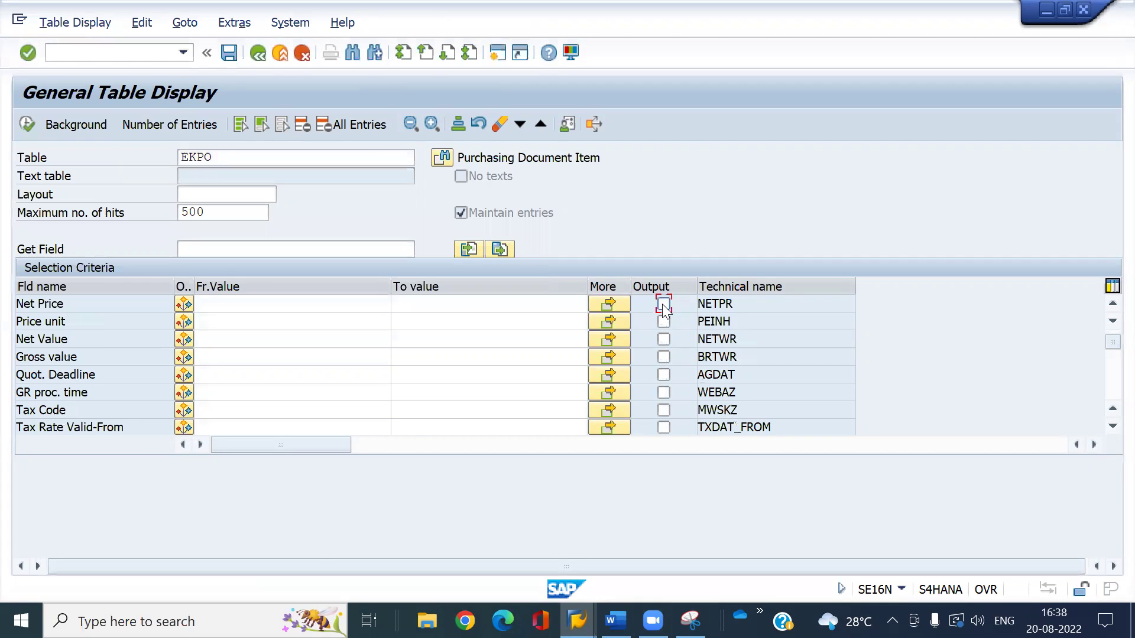
{"action": "left_click", "coordinate": [664, 306]}
{"action": "key", "text": "Return"}
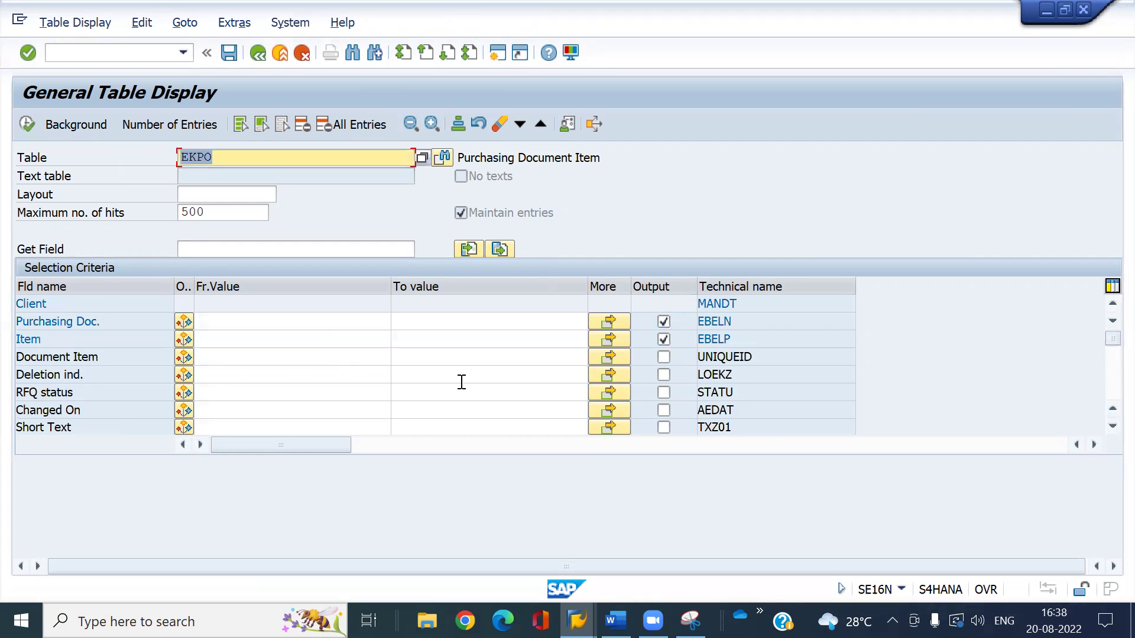
{"action": "left_click", "coordinate": [286, 325]}
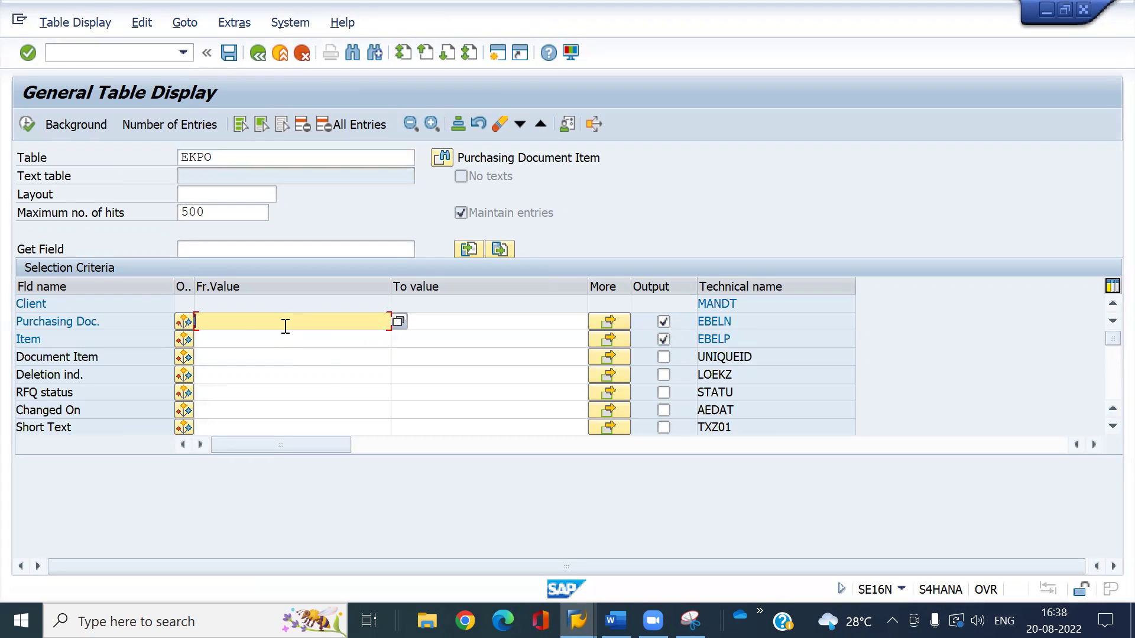
{"action": "key", "text": "ctrl+v"}
{"action": "double_click", "coordinate": [285, 326]}
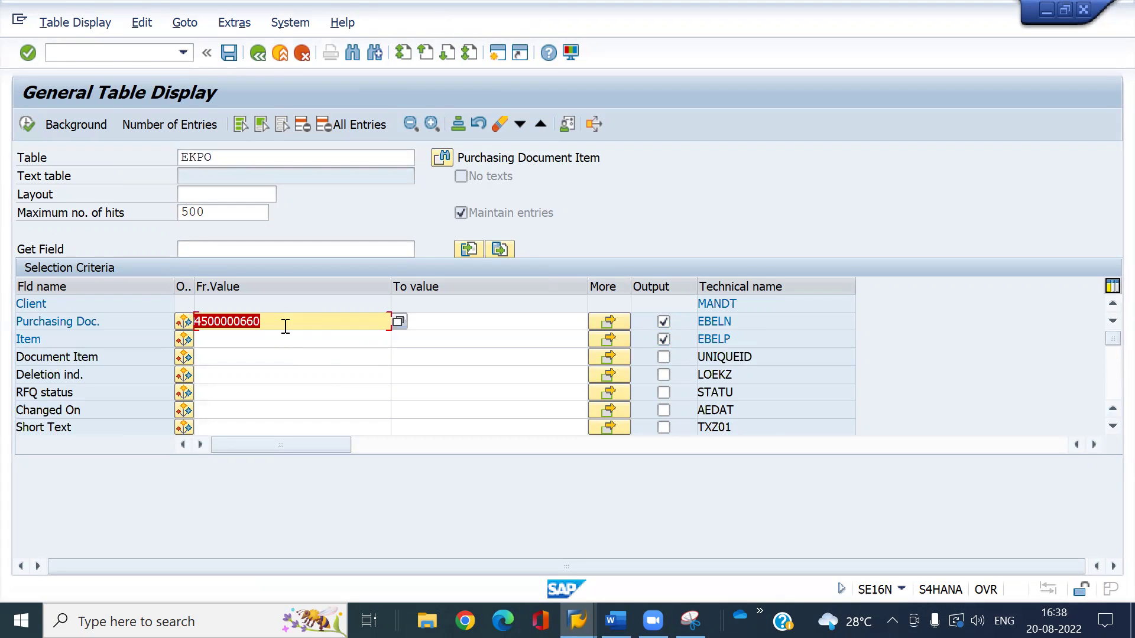
{"action": "left_click", "coordinate": [32, 128]}
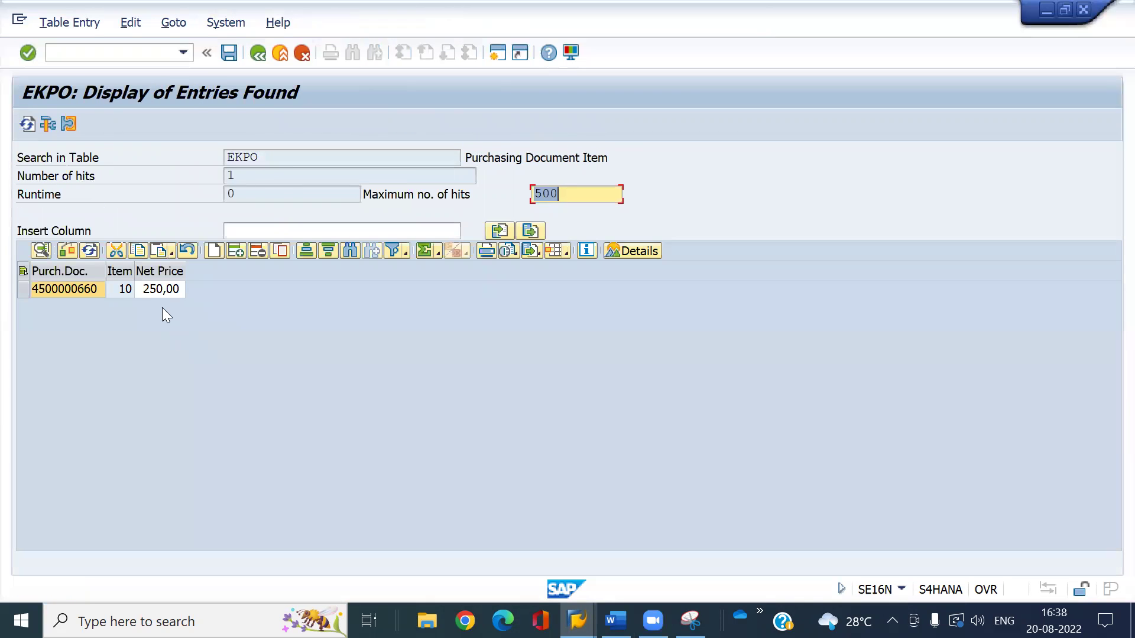
Step: Overwrite item 10's Net Price 250,00 with 300,00, save and confirm the one changed row
{"action": "left_click", "coordinate": [162, 296]}
{"action": "type", "text": "300"}
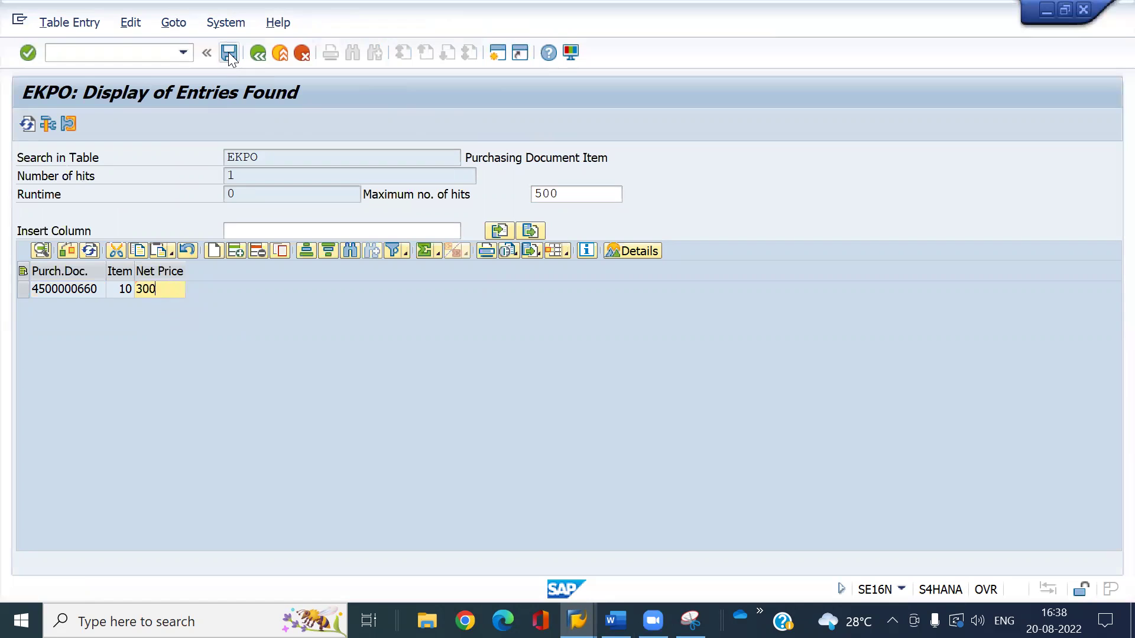
{"action": "left_click", "coordinate": [228, 52]}
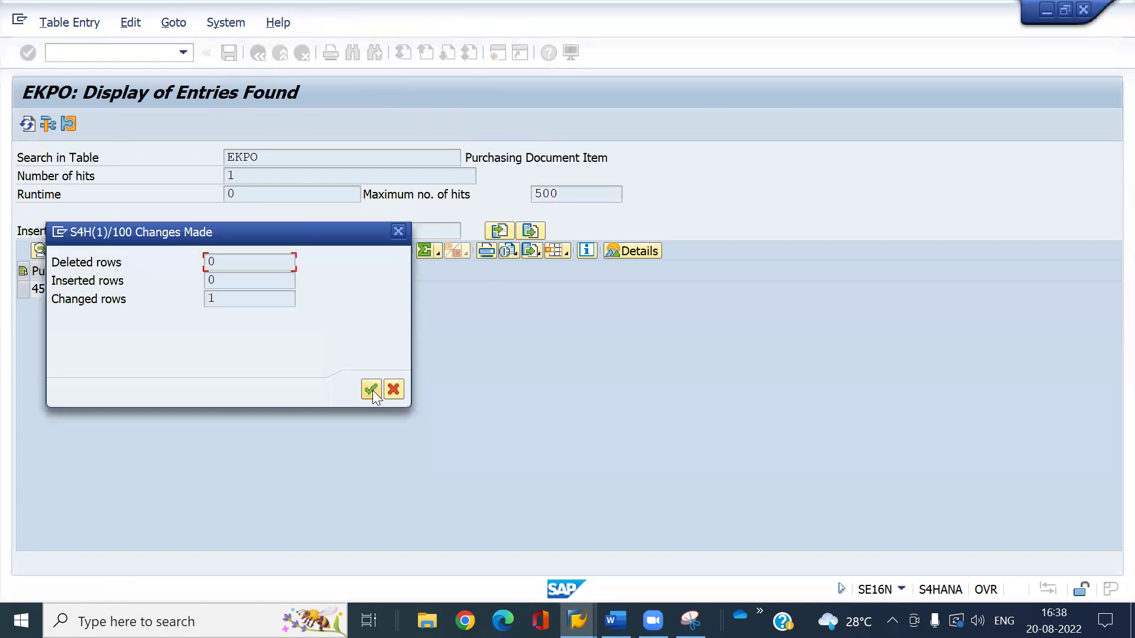
{"action": "left_click", "coordinate": [372, 391]}
{"action": "left_click", "coordinate": [118, 53]}
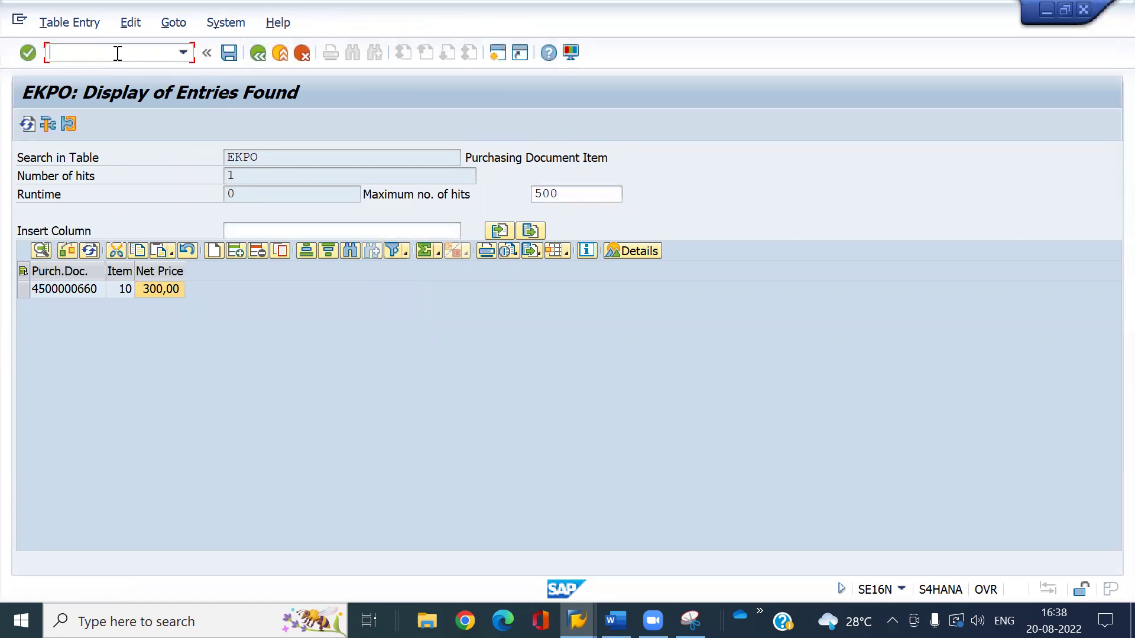
{"action": "type", "text": "/NME"}
{"action": "type", "text": "23N"}
Step: Display the PO via /NME23N and check that item 10's Net Price now reads 300,00
{"action": "key", "text": "Return"}
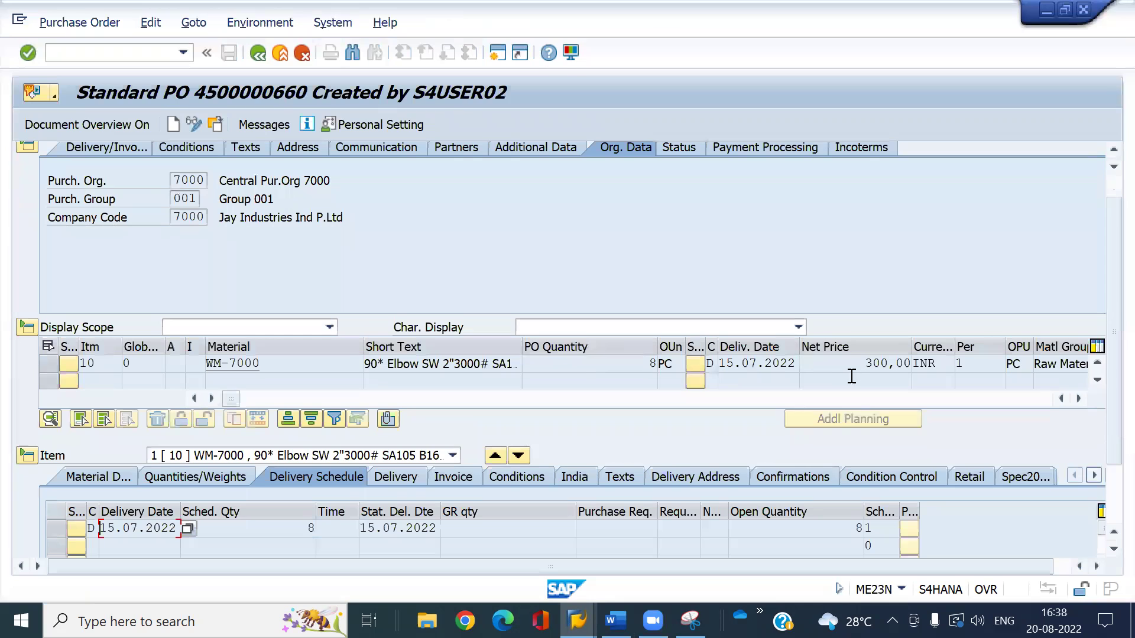
{"action": "left_click_drag", "start_coordinate": [1107, 278], "coordinate": [1106, 185]}
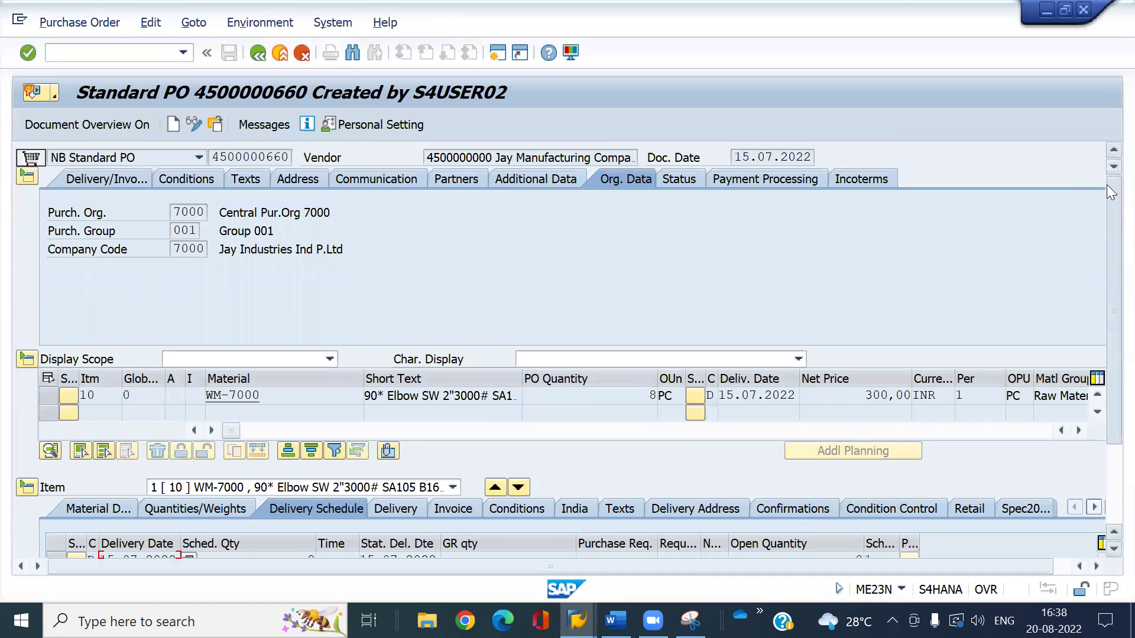
{"action": "double_click", "coordinate": [883, 396]}
{"action": "left_click", "coordinate": [905, 398]}
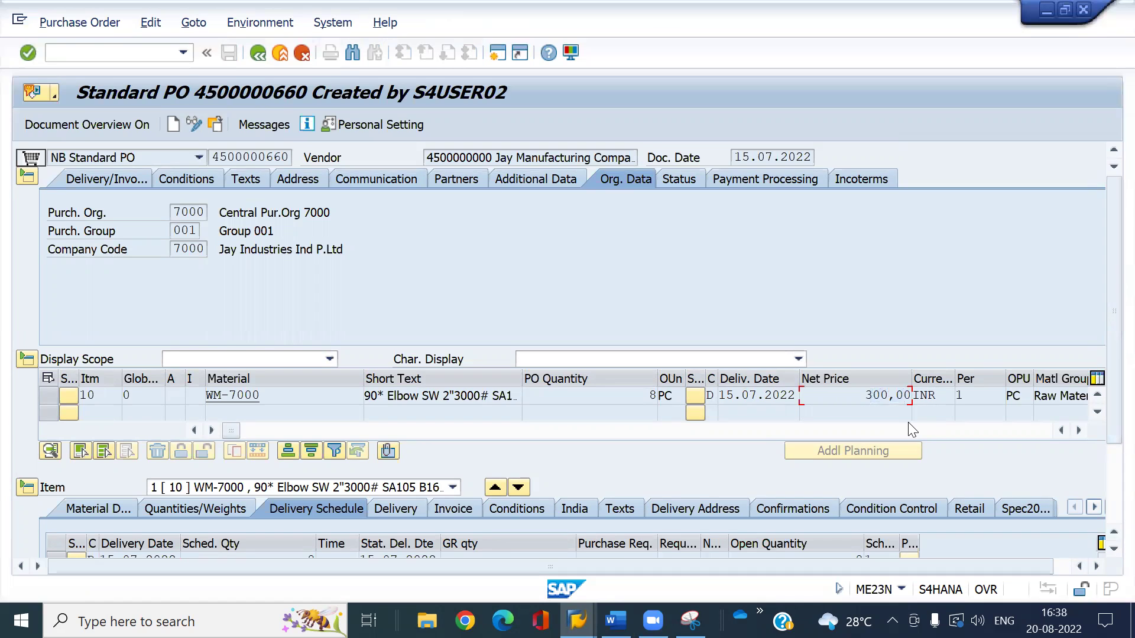